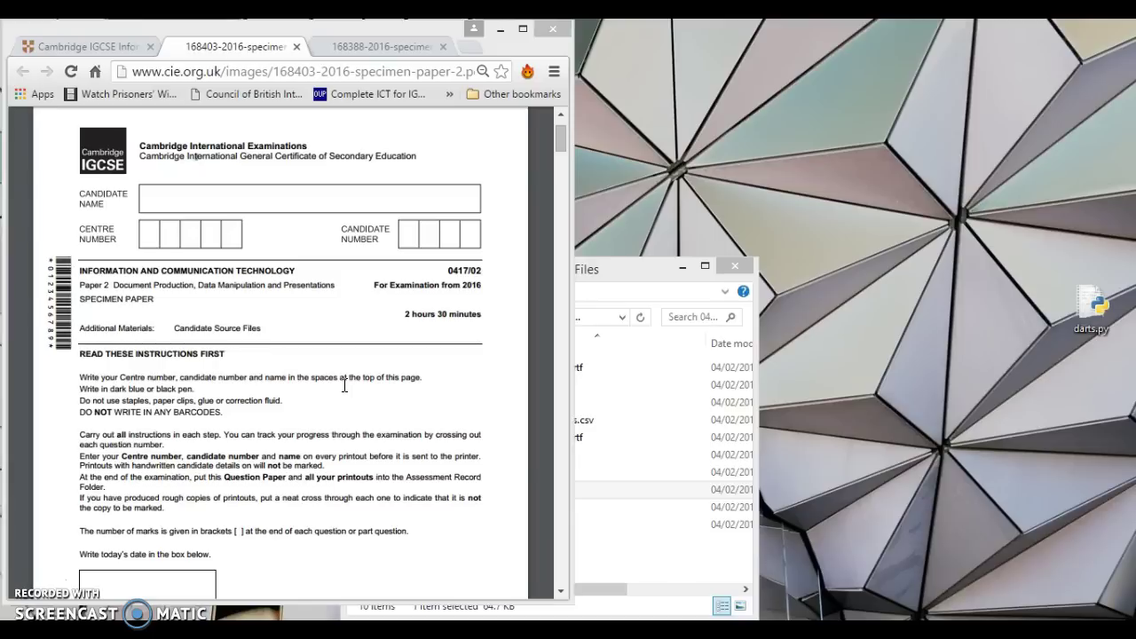
- Open a new Chrome tab and start typing a search for 'cambridge ict igcse'
{"action": "left_click", "coordinate": [470, 46]}
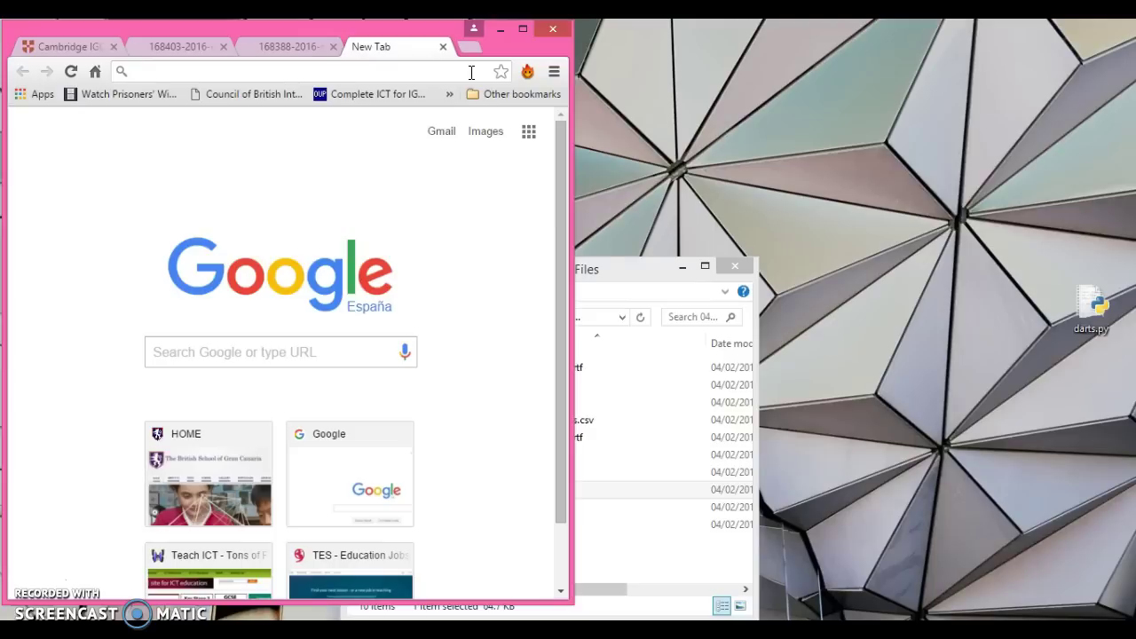
{"action": "type", "text": "cambridge ict igcse"}
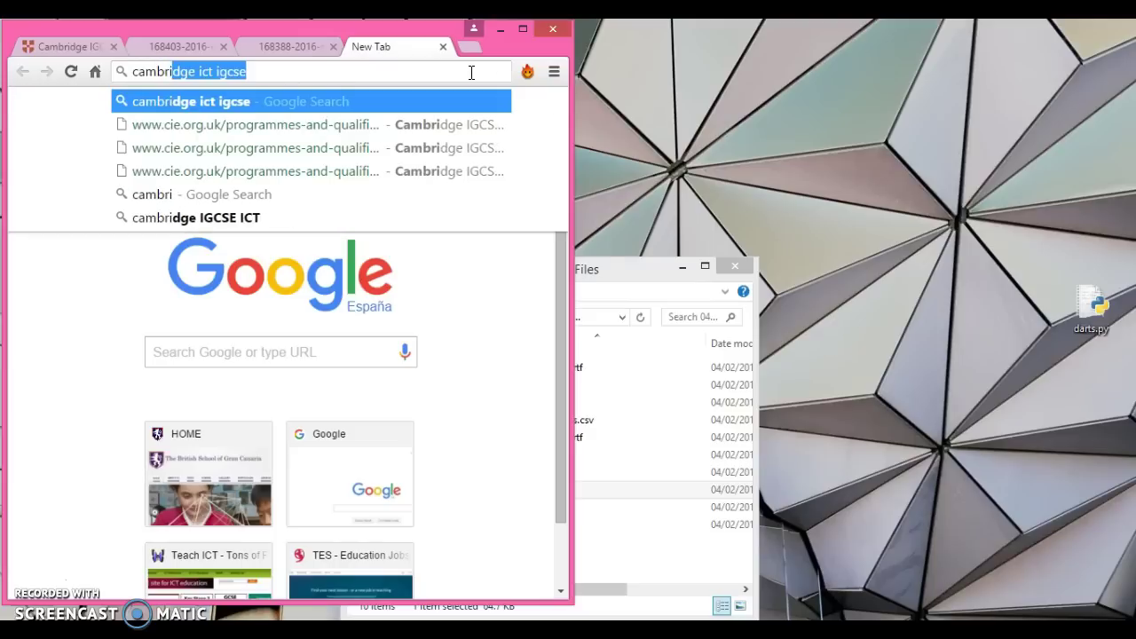
- Search 'cambridge ict igcse', open the Cambridge 0417 ICT page, accept cookies, and maximise Chrome
{"action": "left_click", "coordinate": [214, 73]}
{"action": "left_click", "coordinate": [249, 73]}
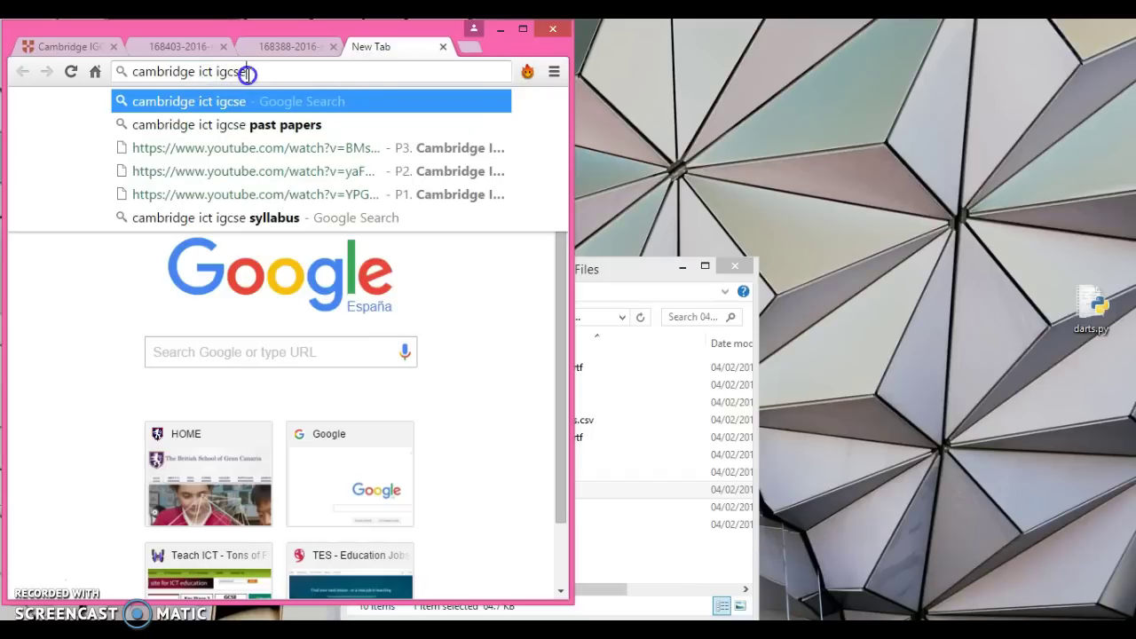
{"action": "key", "text": "Return"}
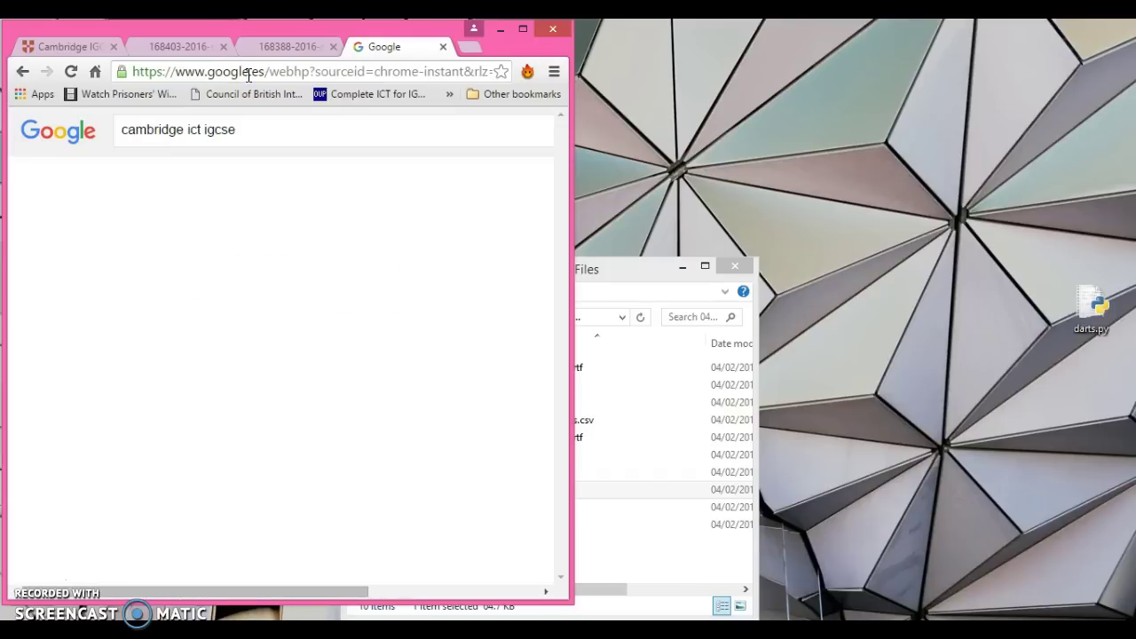
{"action": "left_click", "coordinate": [239, 264]}
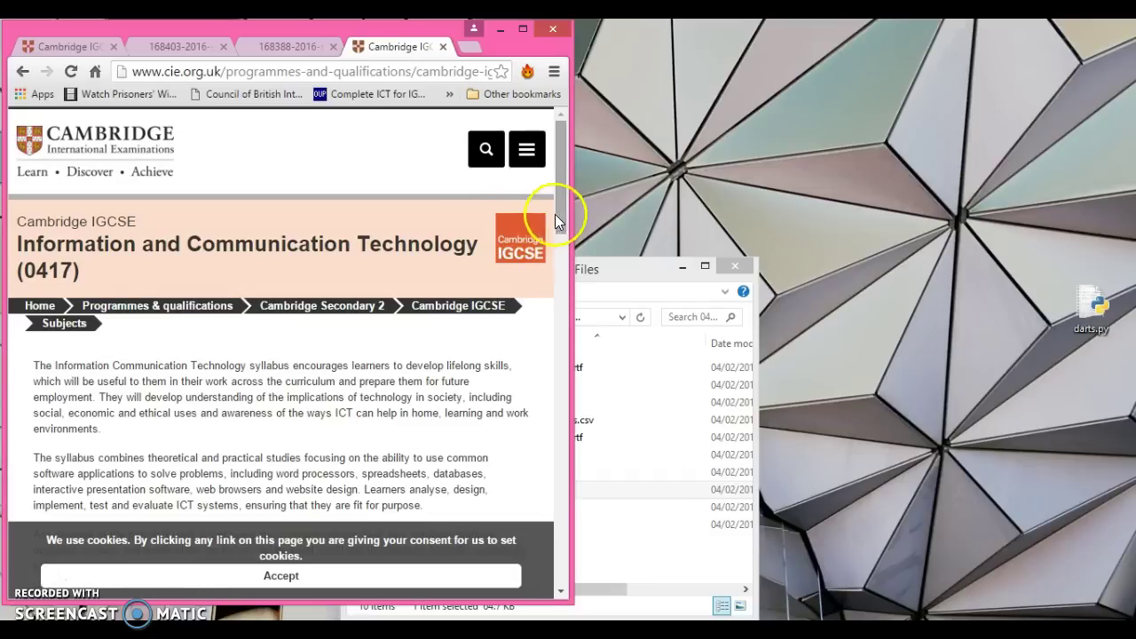
{"action": "left_click", "coordinate": [231, 577]}
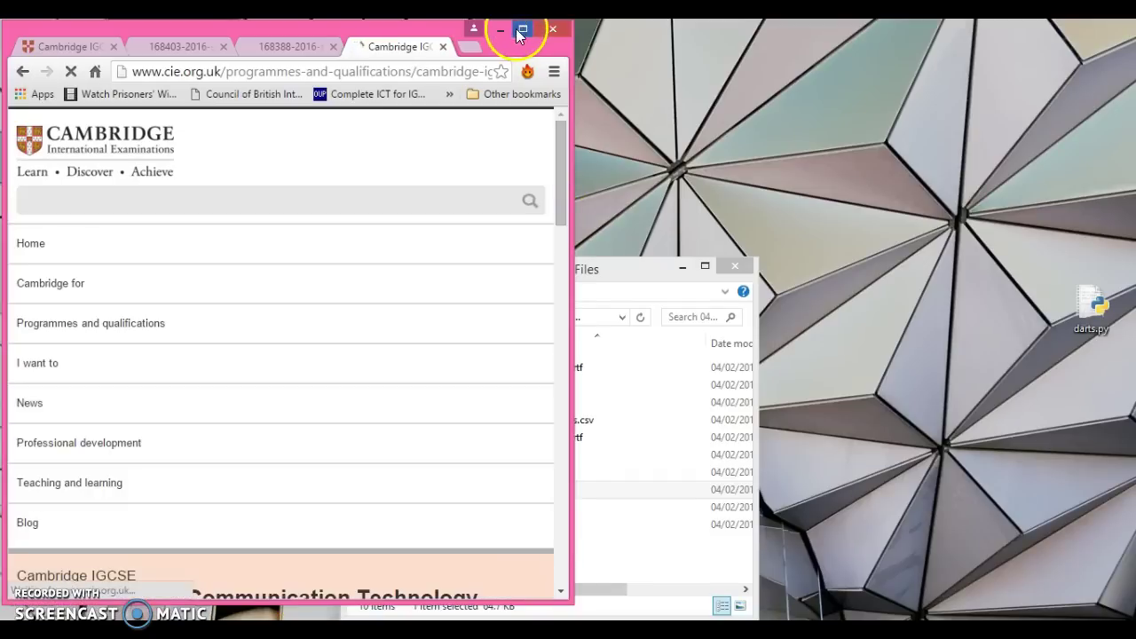
{"action": "left_click", "coordinate": [523, 29]}
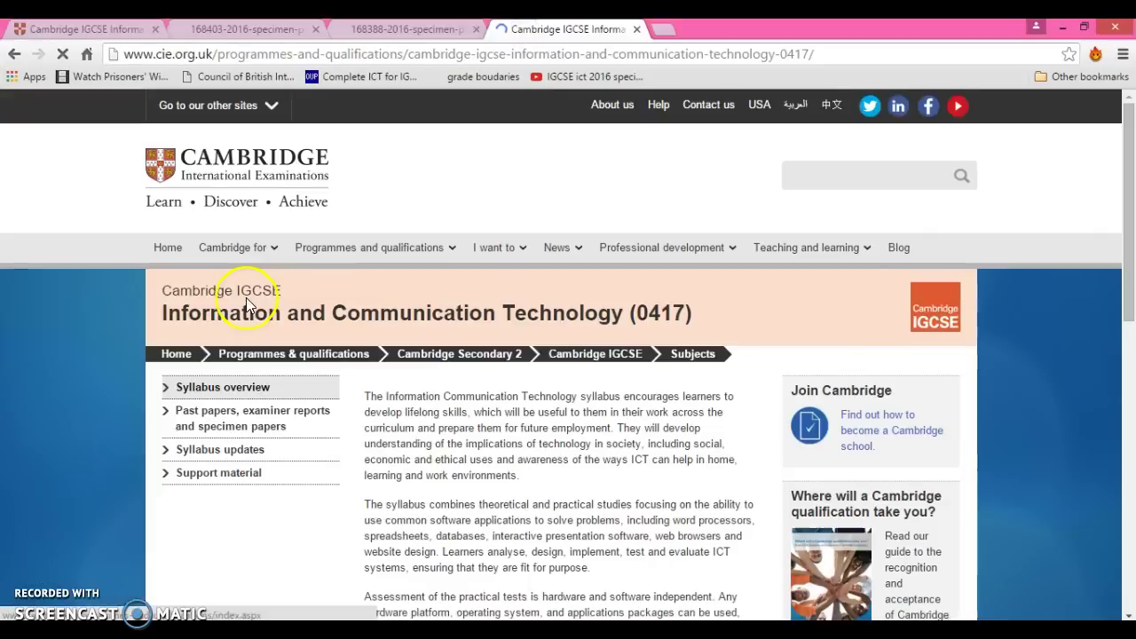
- Find 2016 Specimen Paper 2 Support Files on the 0417 past-papers page, then close the tab
{"action": "left_click", "coordinate": [220, 433]}
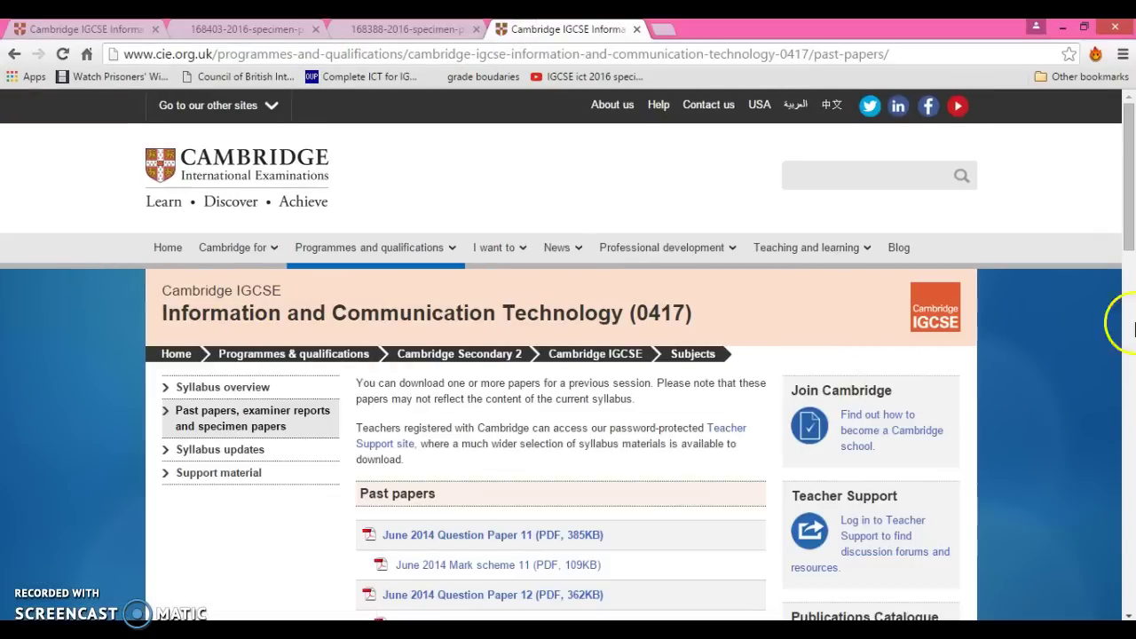
{"action": "left_click_drag", "start_coordinate": [1125, 206], "coordinate": [1130, 504]}
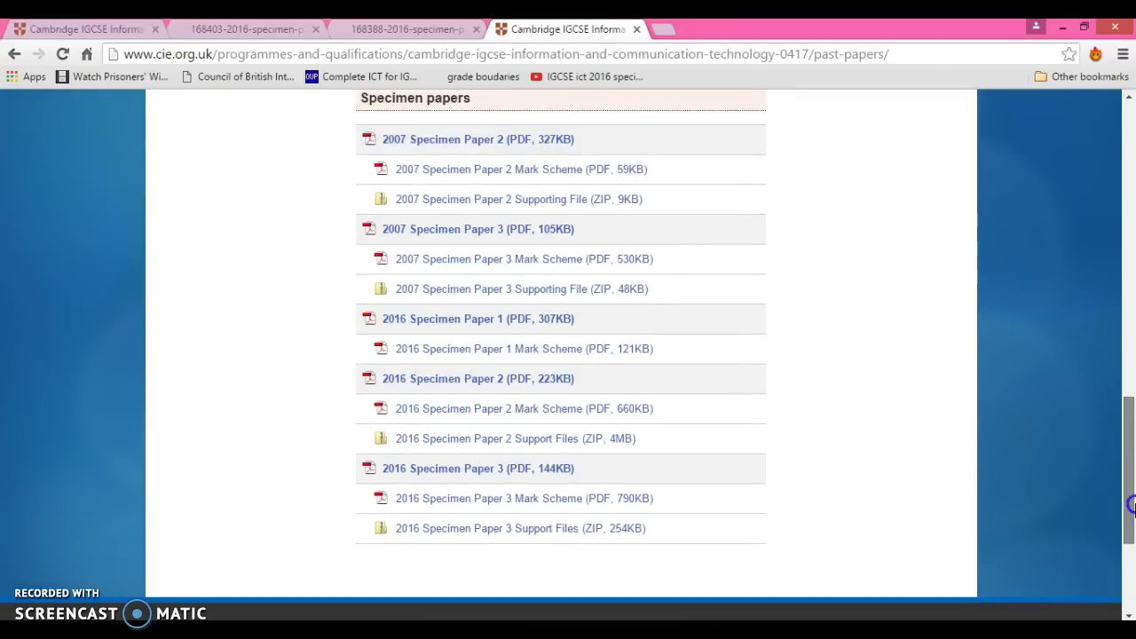
{"action": "left_click", "coordinate": [504, 446]}
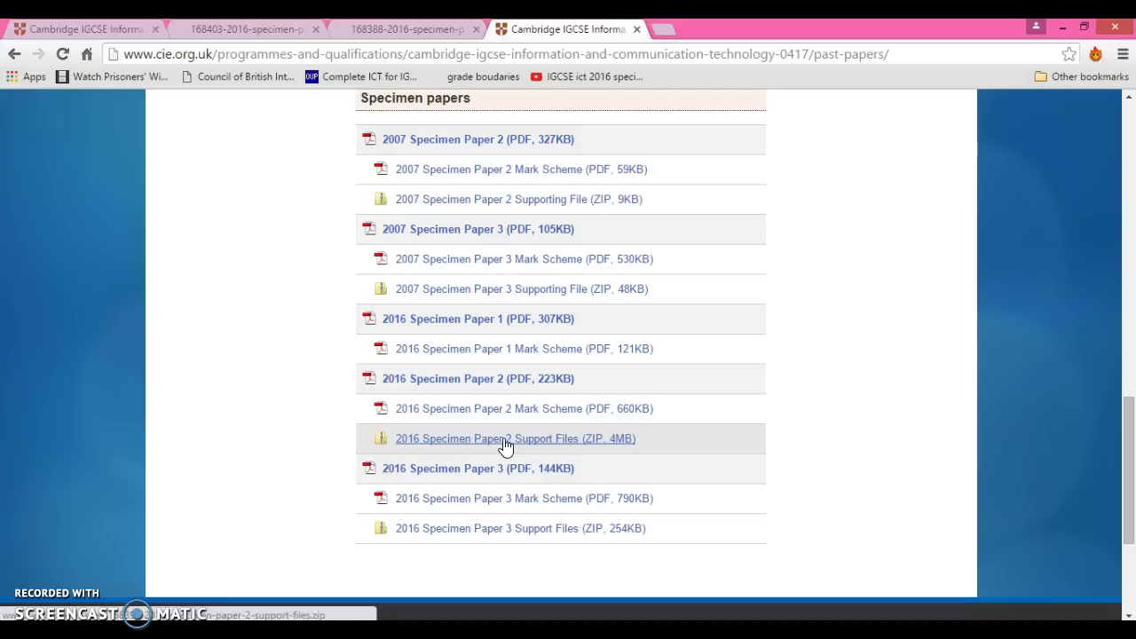
{"action": "left_click", "coordinate": [635, 29]}
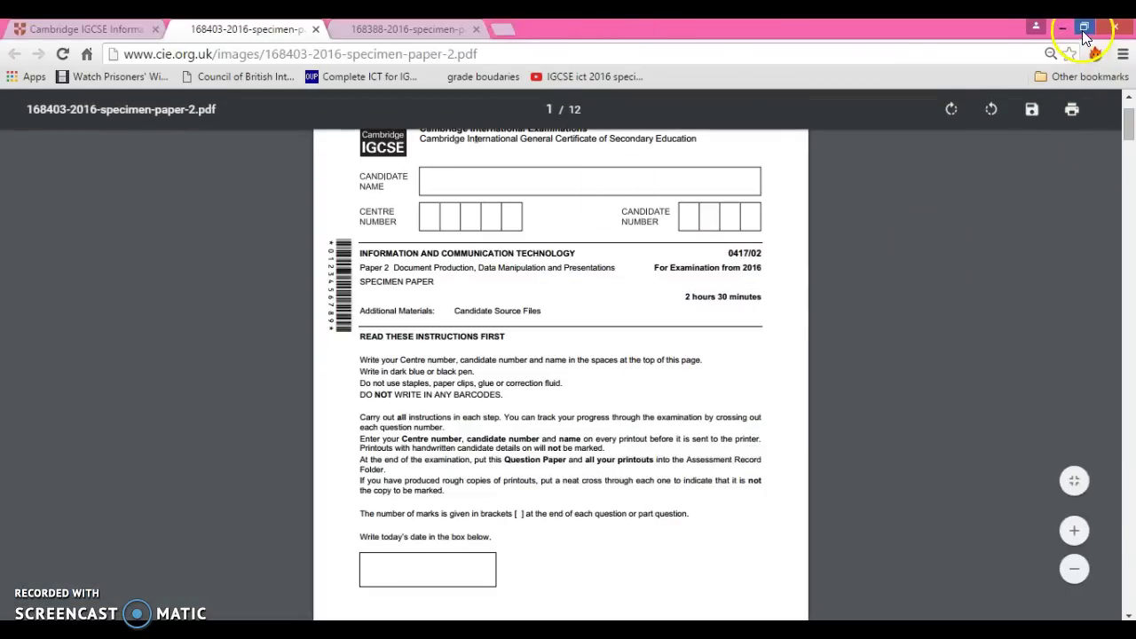
- Restore Chrome, move File Explorer beside it, and go up to the 2016 Exam folder
{"action": "left_click", "coordinate": [1083, 29]}
{"action": "left_click_drag", "start_coordinate": [616, 265], "coordinate": [843, 133]}
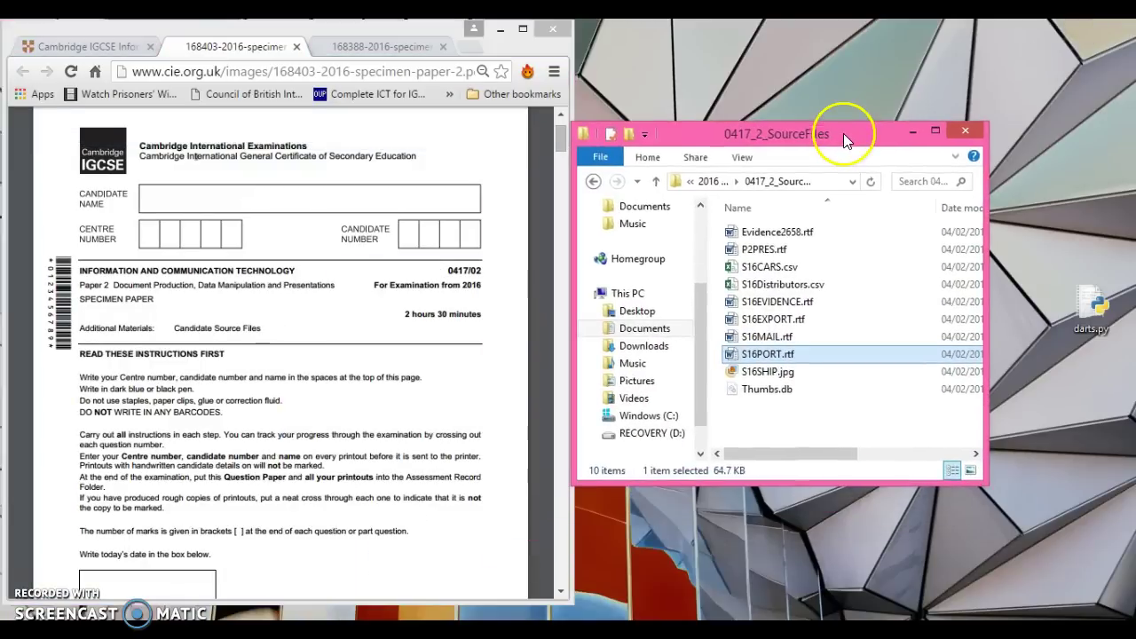
{"action": "left_click", "coordinate": [708, 181]}
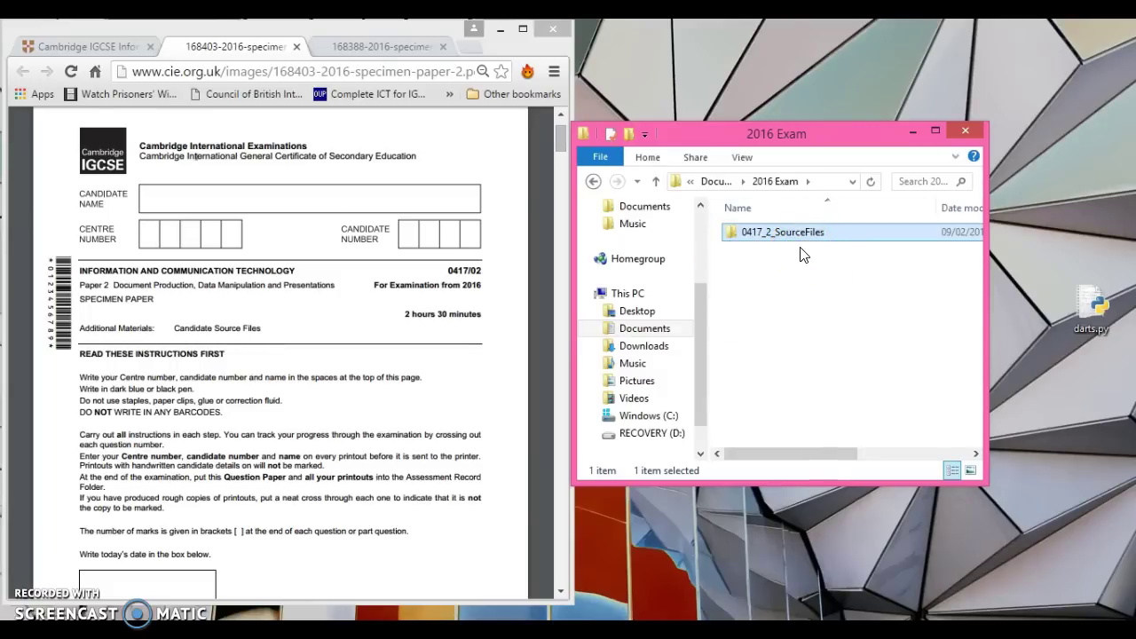
{"action": "left_click", "coordinate": [776, 187]}
{"action": "left_click", "coordinate": [760, 250]}
- Scroll the specimen paper PDF to page 2, showing Task 1 – Evidence Document
{"action": "left_click", "coordinate": [453, 376]}
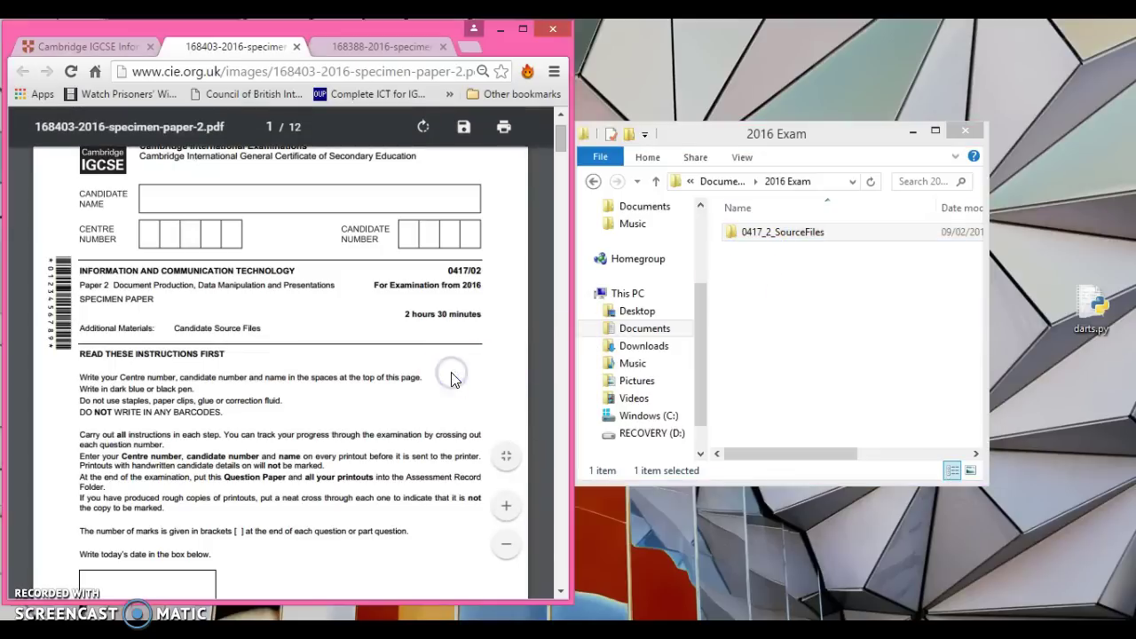
{"action": "scroll", "coordinate": [452, 380], "scroll_direction": "down", "scroll_amount": 3}
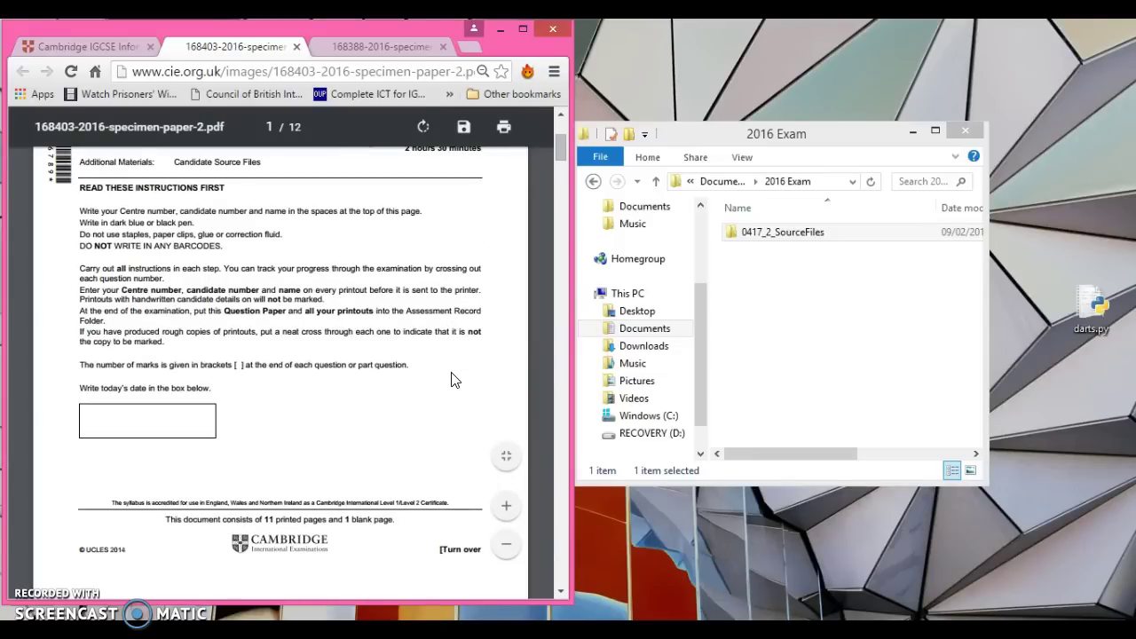
{"action": "scroll", "coordinate": [452, 379], "scroll_direction": "down", "scroll_amount": 6}
{"action": "scroll", "coordinate": [453, 380], "scroll_direction": "down", "scroll_amount": 1}
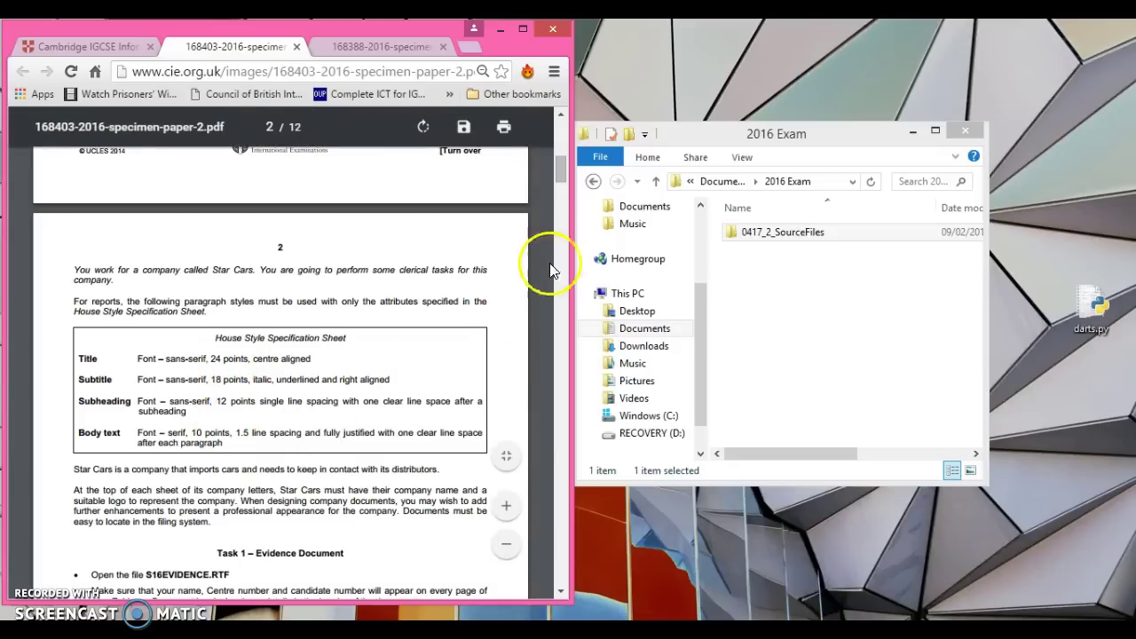
{"action": "left_click_drag", "start_coordinate": [563, 172], "coordinate": [564, 183]}
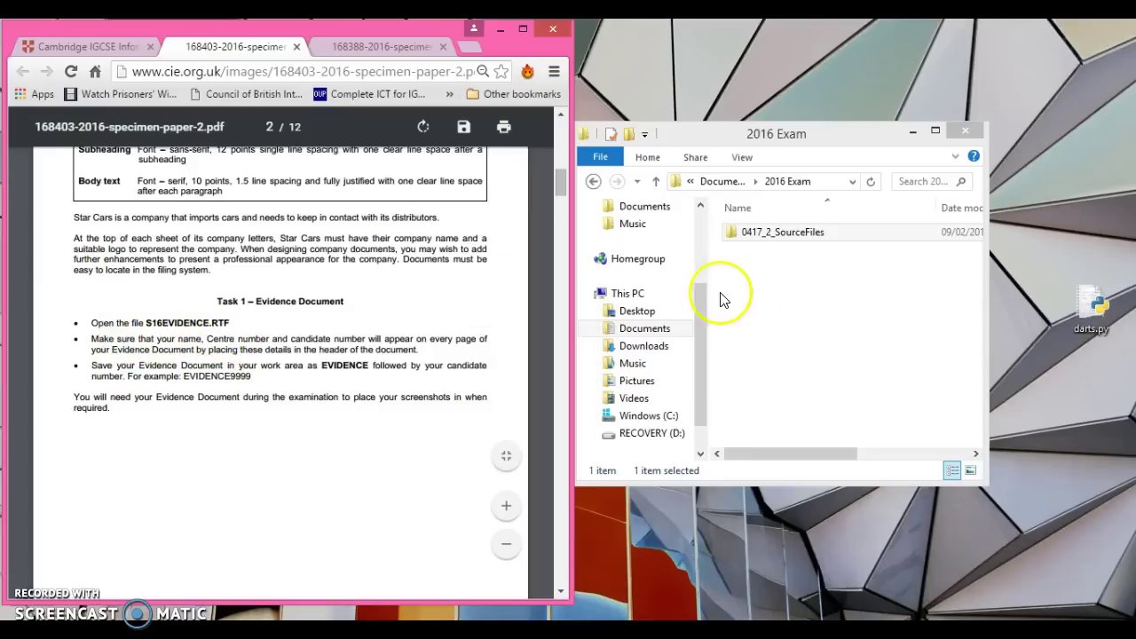
- Select the 0417_2_SourceFiles folder in File Explorer
{"action": "left_click", "coordinate": [809, 242]}
- Open the 0417_2_SourceFiles folder, then open S16EVIDENCE.rtf in Word
{"action": "double_click", "coordinate": [799, 233]}
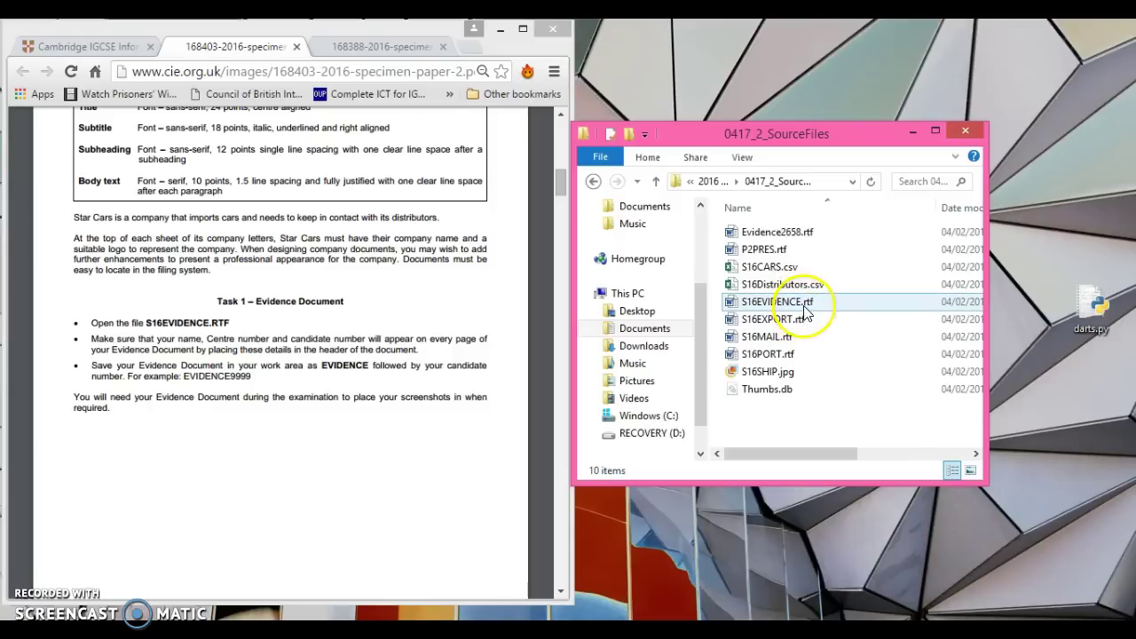
{"action": "double_click", "coordinate": [806, 308]}
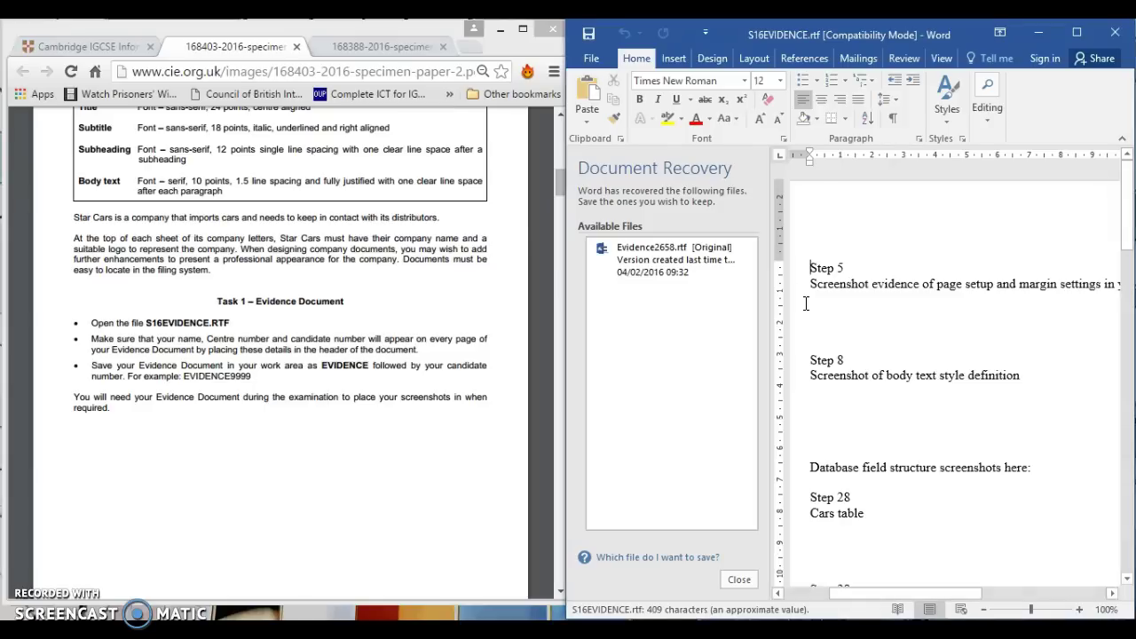
- Close the Document Recovery pane and open the document's page header for editing
{"action": "left_click", "coordinate": [738, 581]}
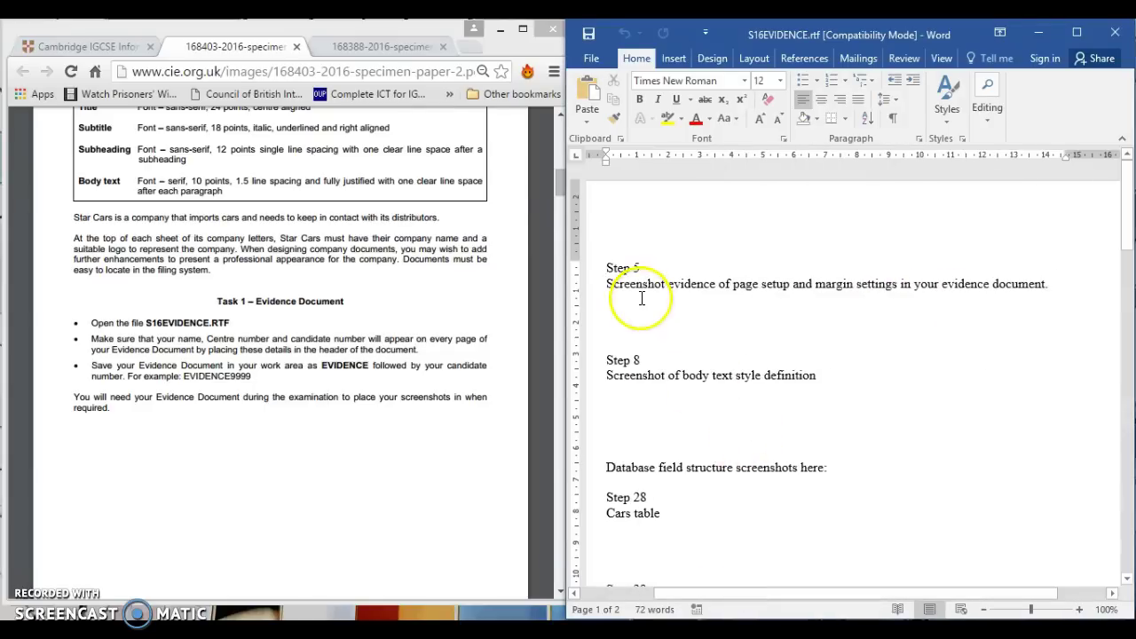
{"action": "left_click_drag", "start_coordinate": [668, 284], "coordinate": [987, 284]}
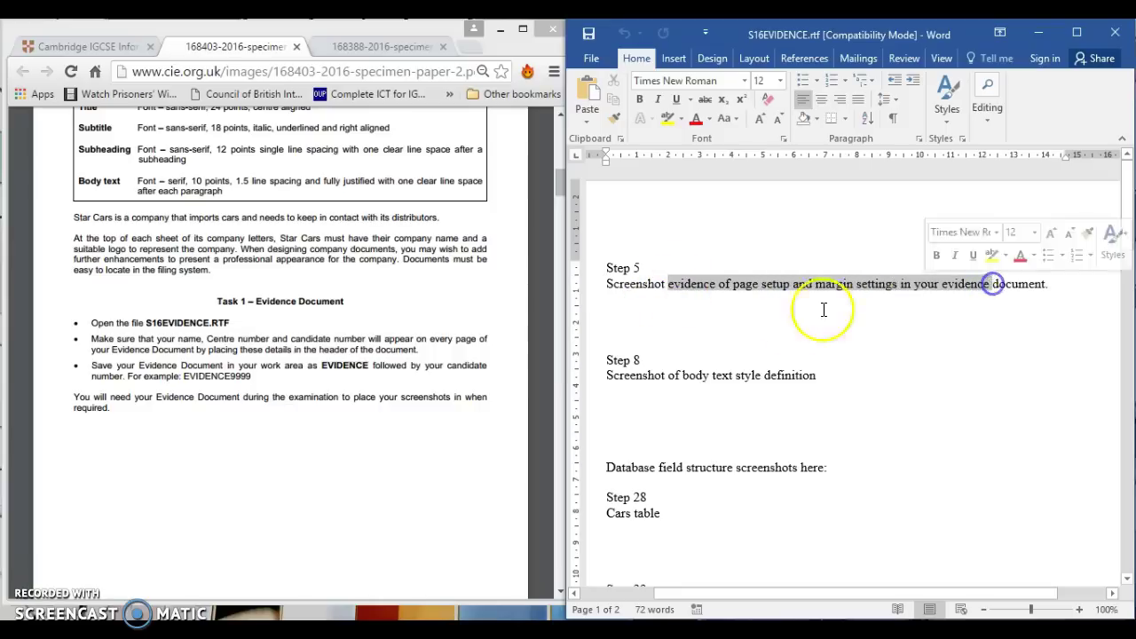
{"action": "left_click", "coordinate": [760, 326]}
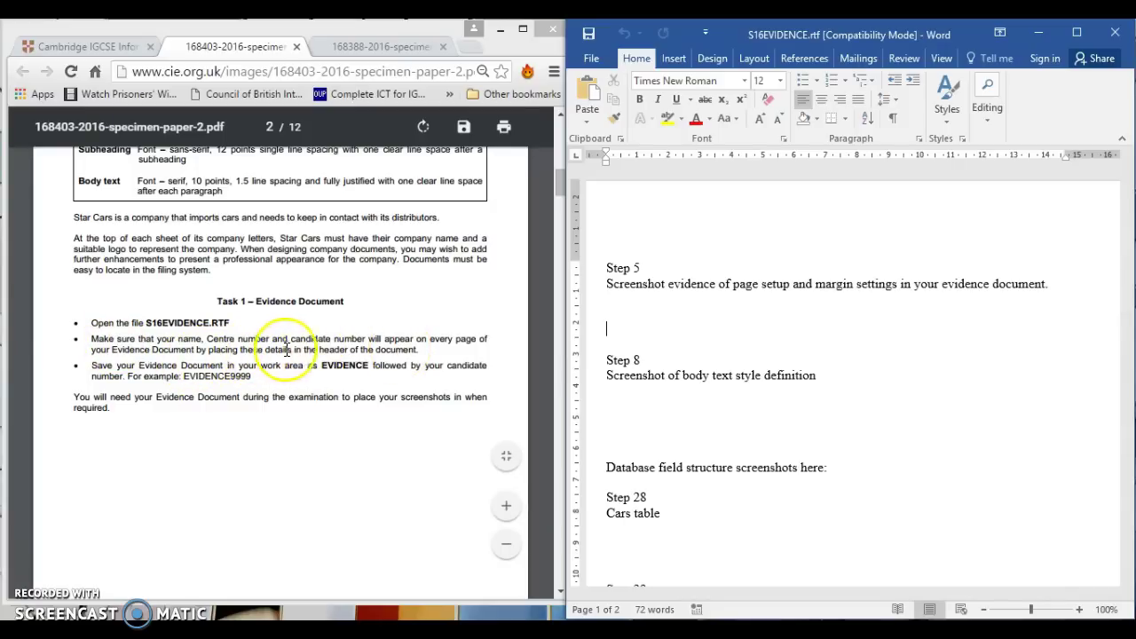
{"action": "double_click", "coordinate": [642, 215]}
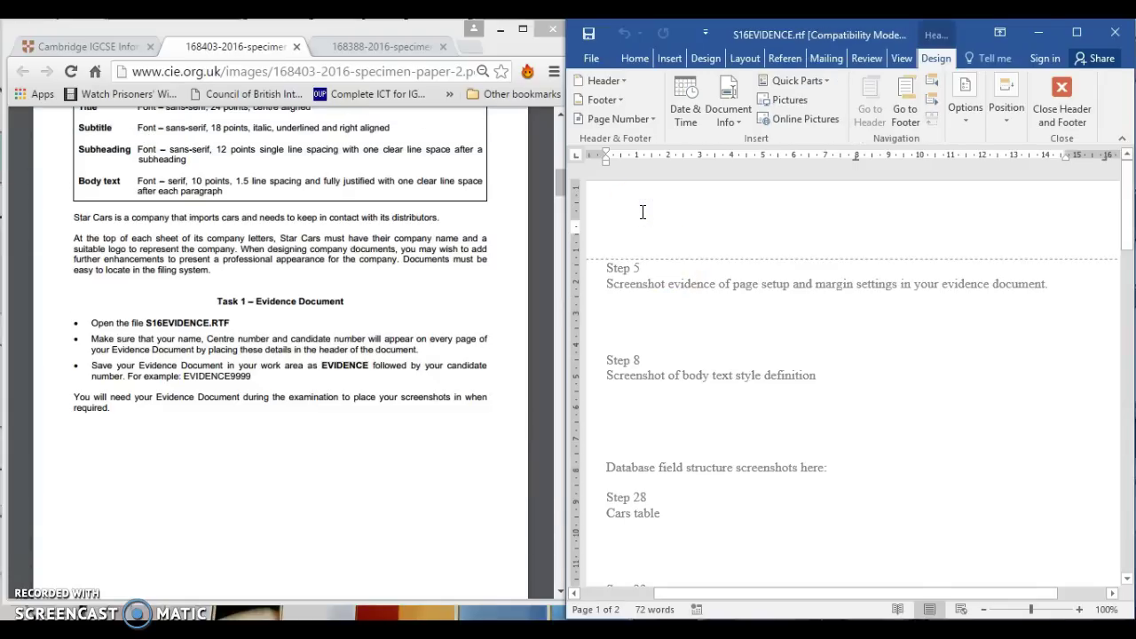
- Type three header lines: 'Name:' with the candidate's name, 'Candidate:' and 'Centre Number:' with their numbers
{"action": "type", "text": "N"}
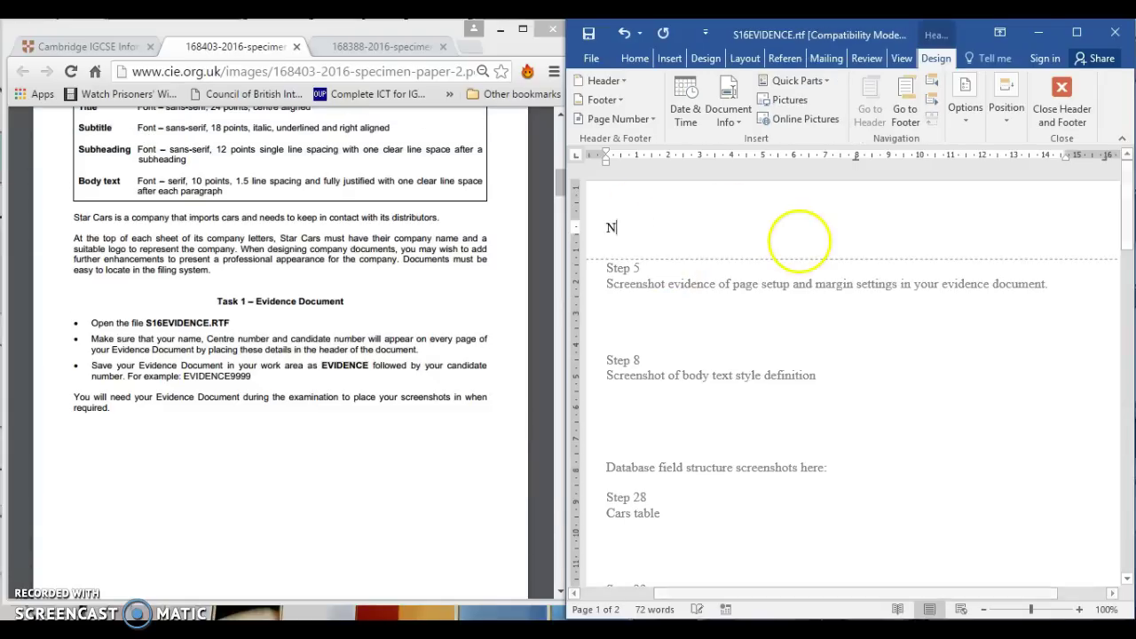
{"action": "type", "text": "ame: Miss Price"}
{"action": "key", "text": "Return"}
{"action": "type", "text": "Candidate"}
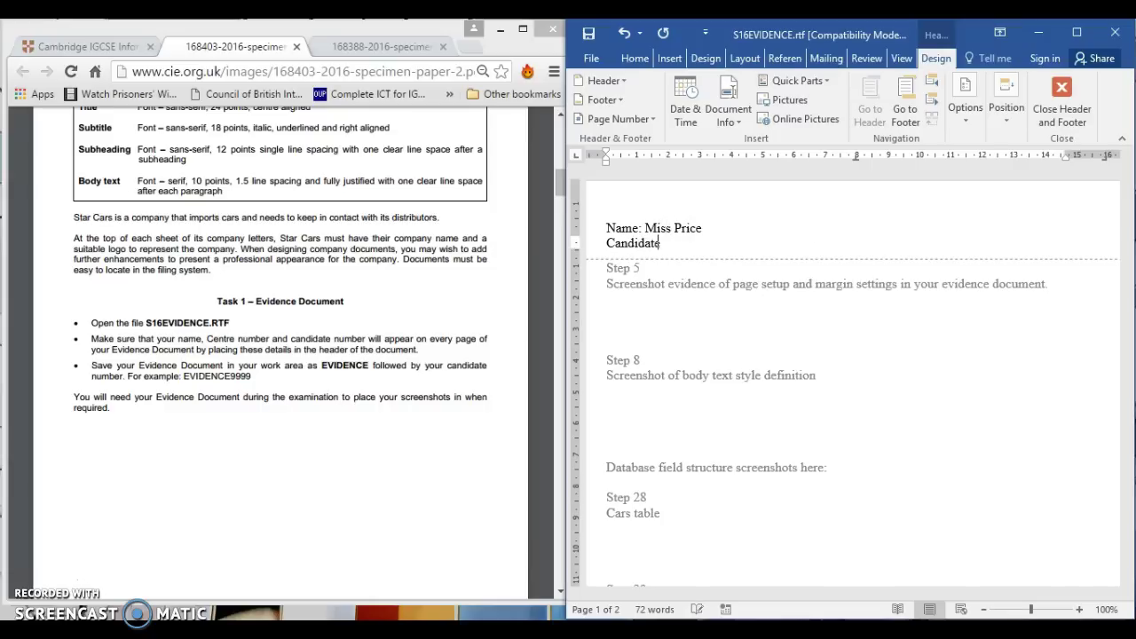
{"action": "type", "text": ": 2658"}
{"action": "key", "text": "Return"}
{"action": "type", "text": "Cartre"}
{"action": "key", "text": "BackSpace"}
{"action": "type", "text": "entre N"}
{"action": "key", "text": "BackSpace"}
{"action": "type", "text": "Number"}
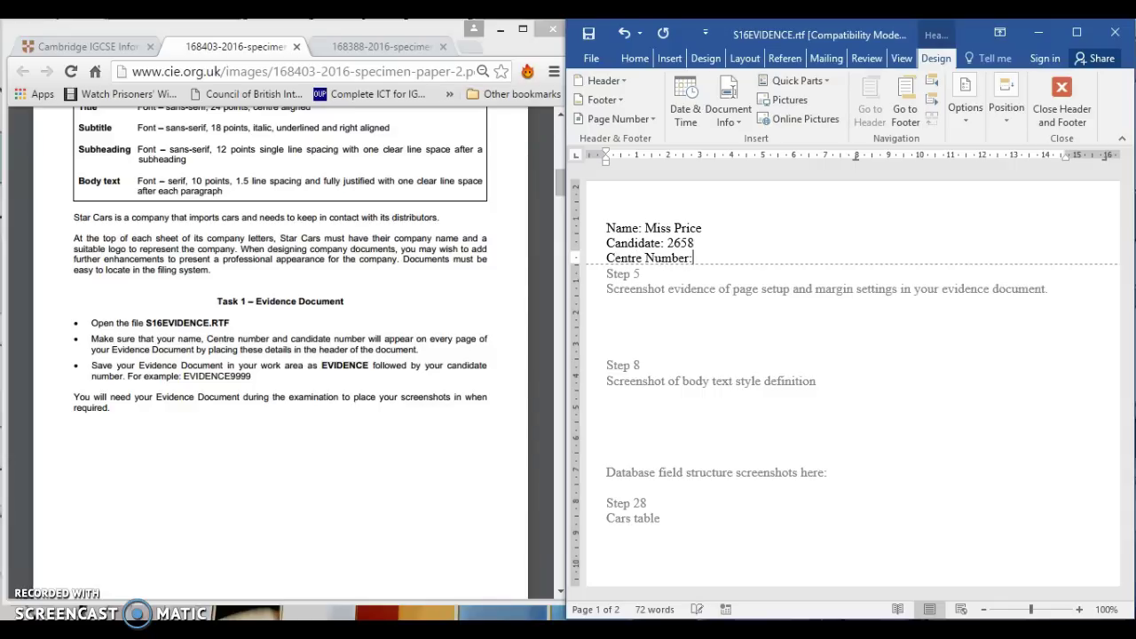
{"action": "type", "text": ": 123456"}
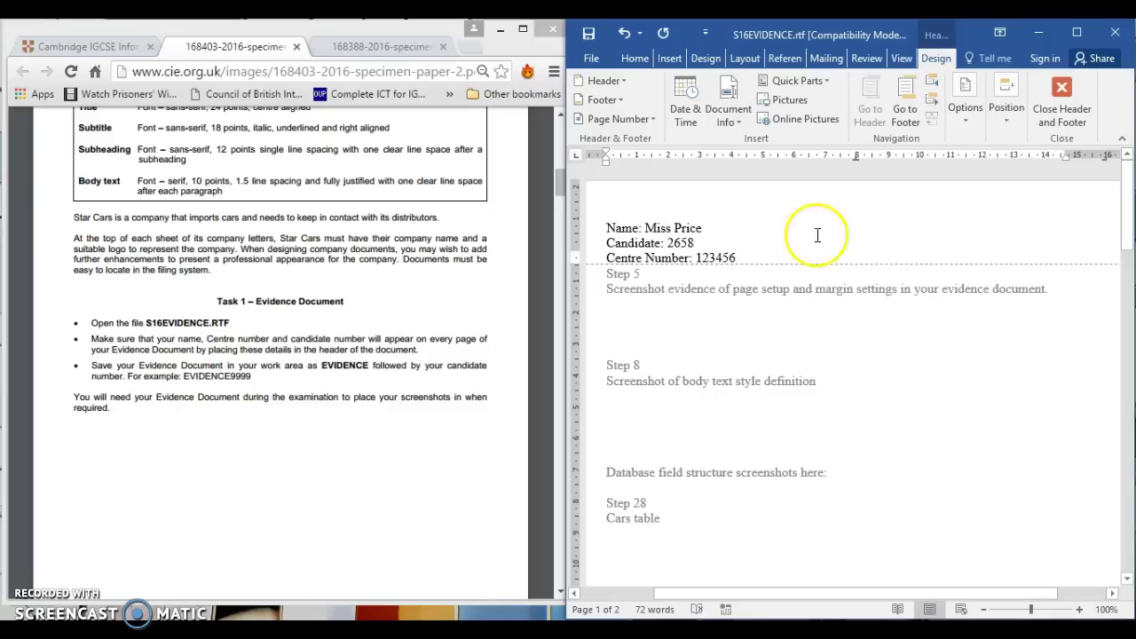
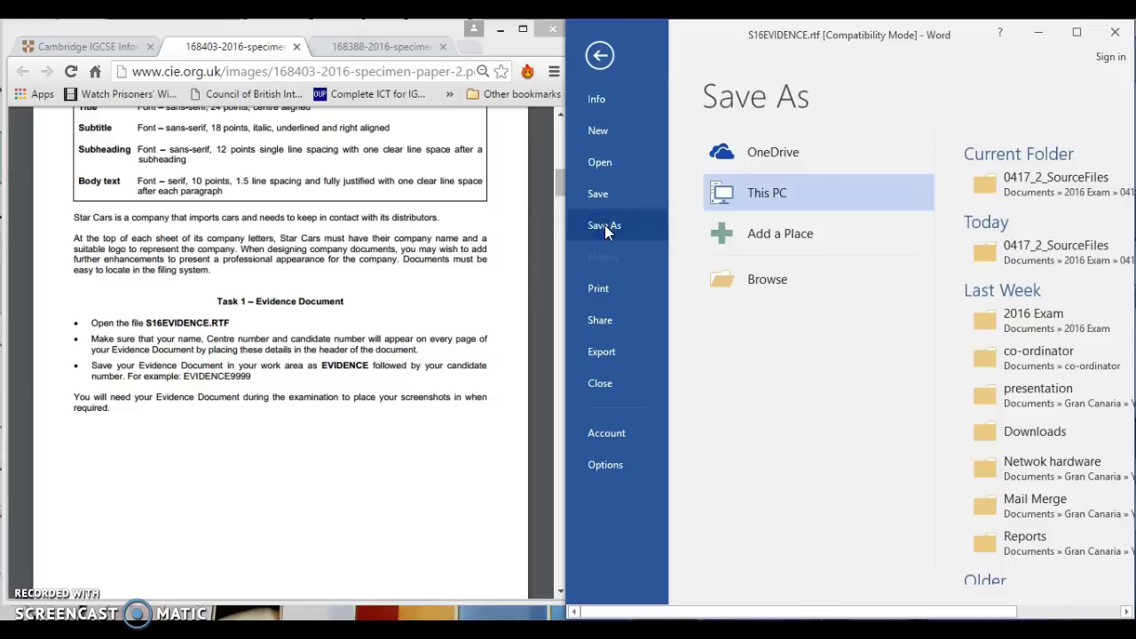
- Save the evidence document as EVIDENCE2658.rtf in 0417_2_SourceFiles, overwriting the existing file
{"action": "left_click", "coordinate": [1013, 193]}
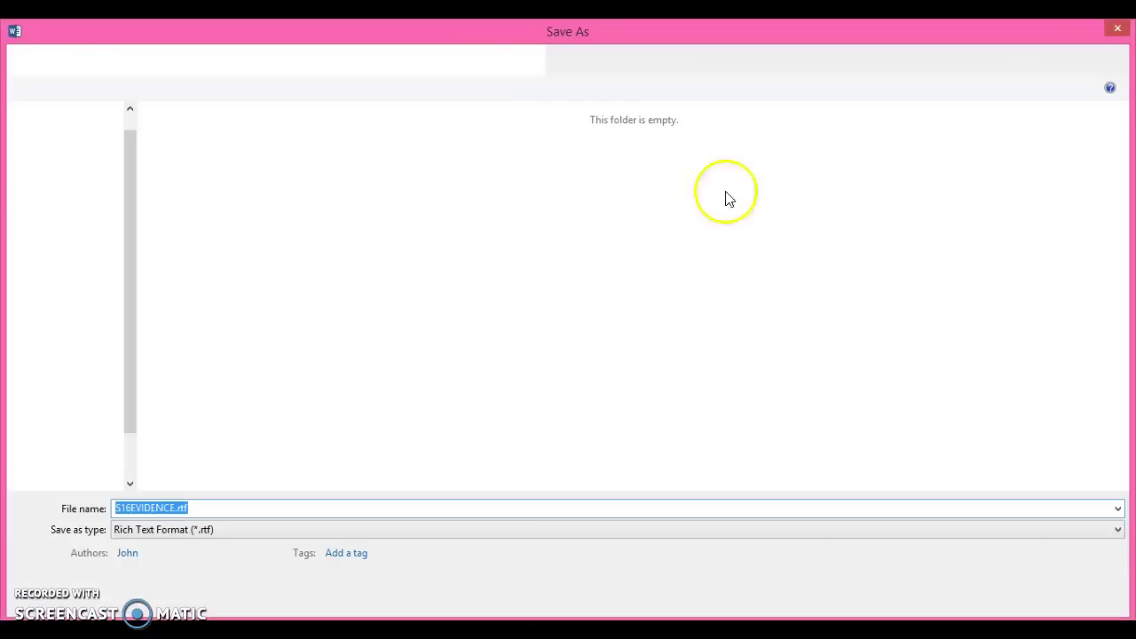
{"action": "left_click", "coordinate": [176, 508]}
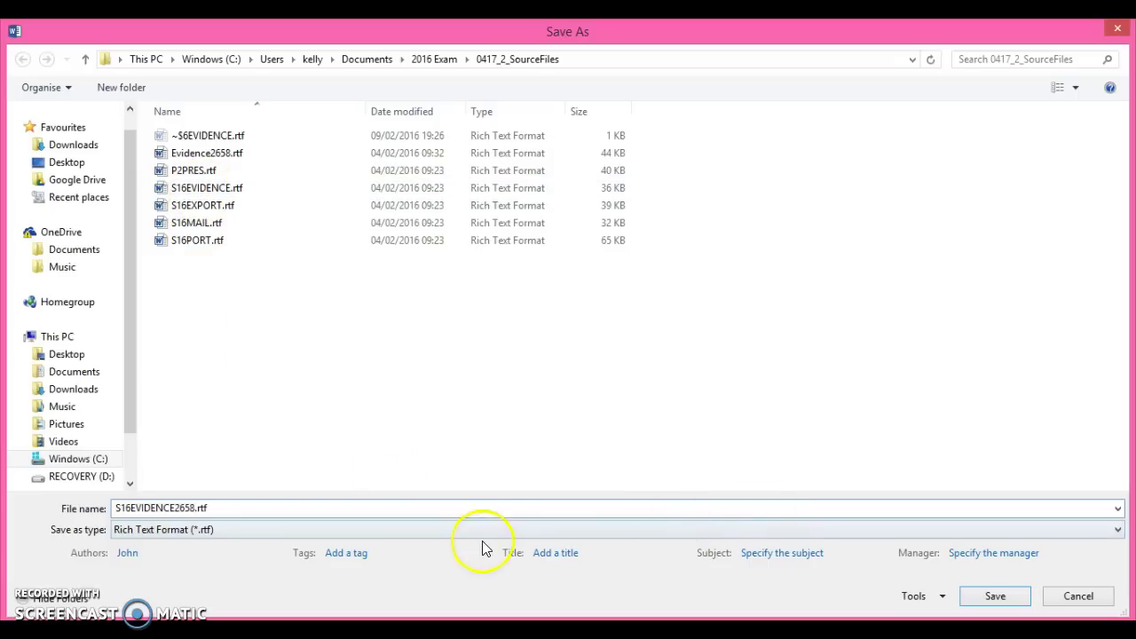
{"action": "left_click", "coordinate": [129, 508]}
{"action": "key", "text": "BackSpace"}
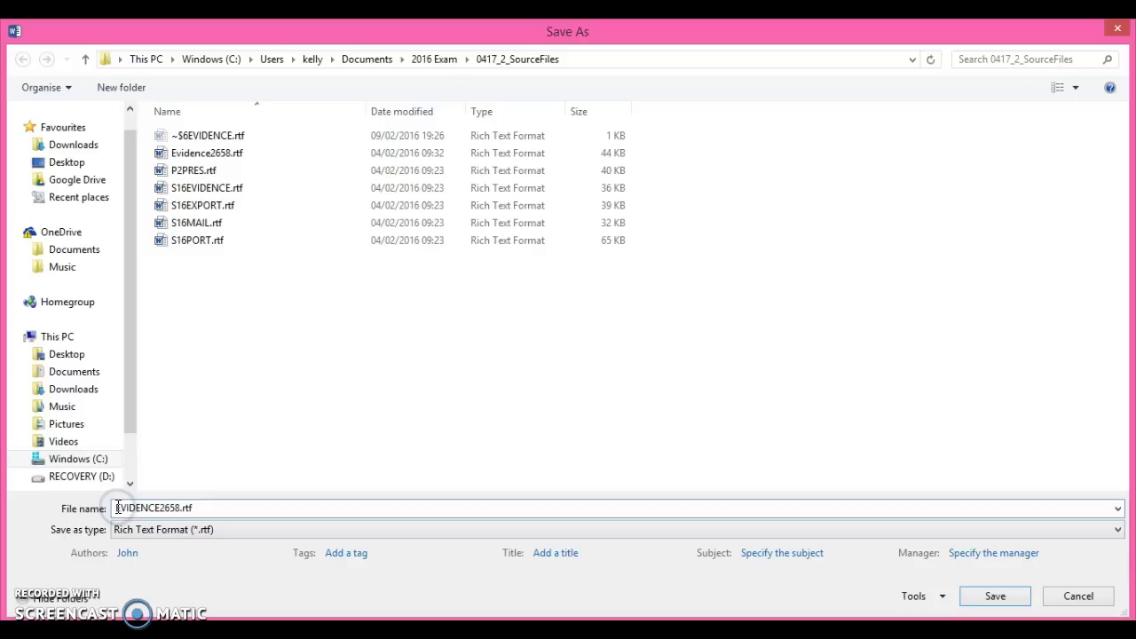
{"action": "left_click", "coordinate": [995, 597]}
{"action": "left_click", "coordinate": [839, 358]}
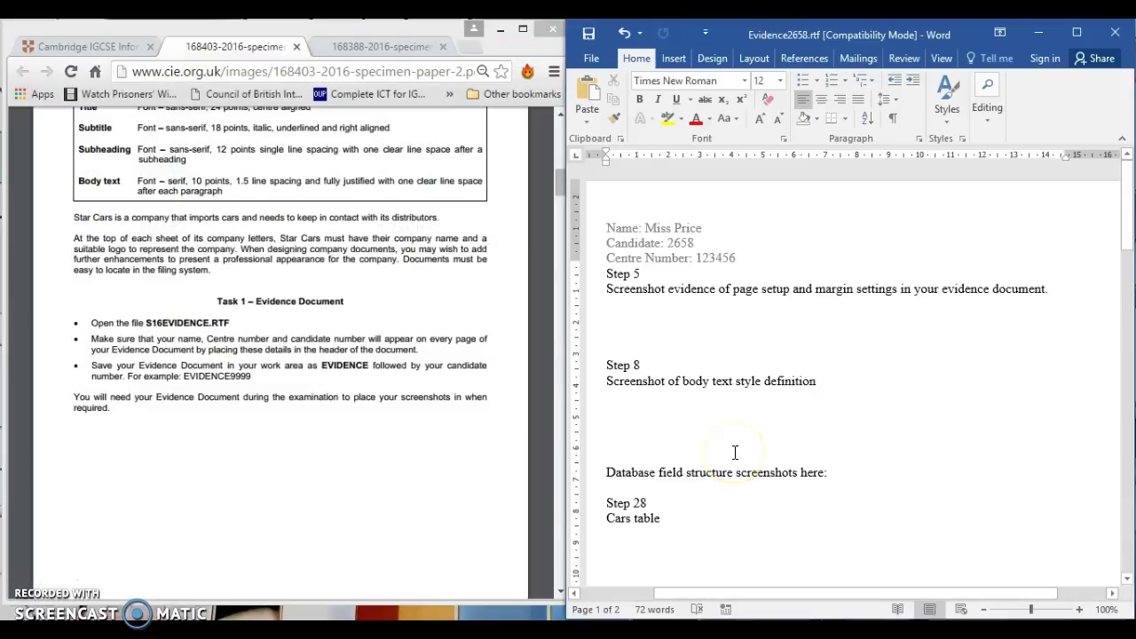
- Save Evidence2658.rtf with its Step 5 and Step 8 headings using the Quick Access Toolbar
{"action": "left_click", "coordinate": [259, 451]}
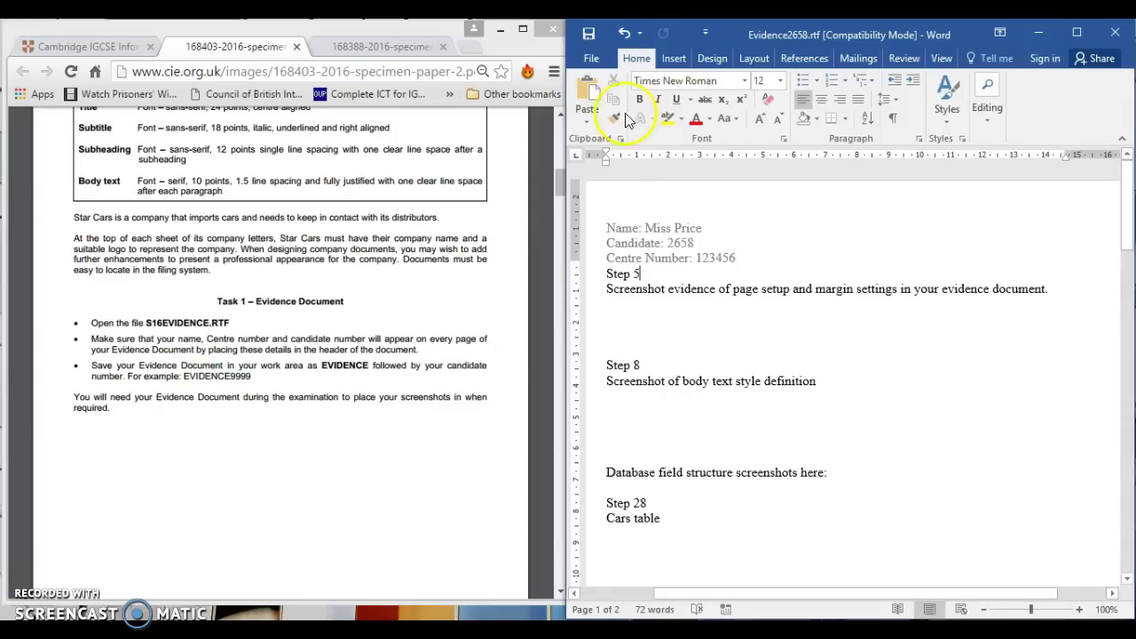
{"action": "left_click", "coordinate": [587, 35]}
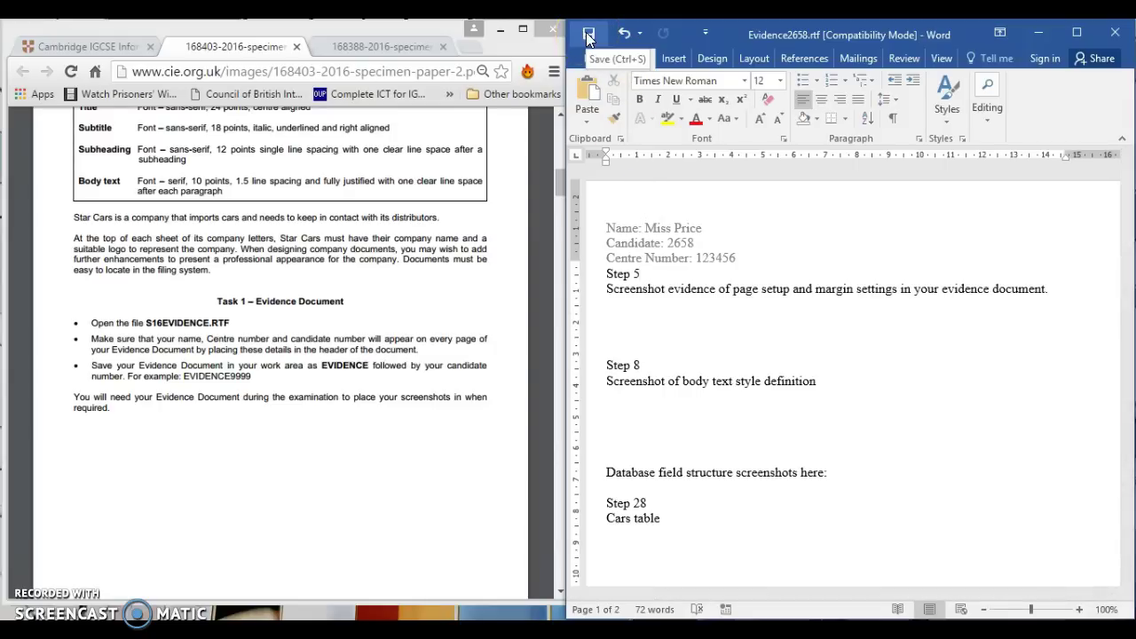
{"action": "left_click", "coordinate": [587, 35]}
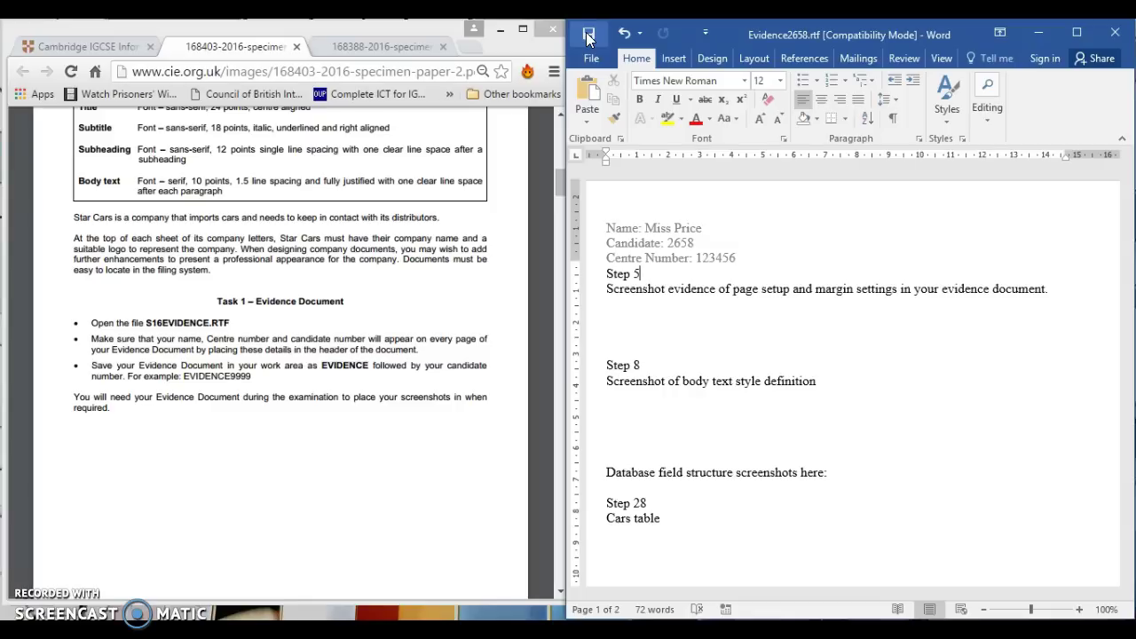
- Scroll the specimen PDF to page 3's Task 2 – Document instructions, then switch to File Explorer
{"action": "left_click", "coordinate": [495, 226]}
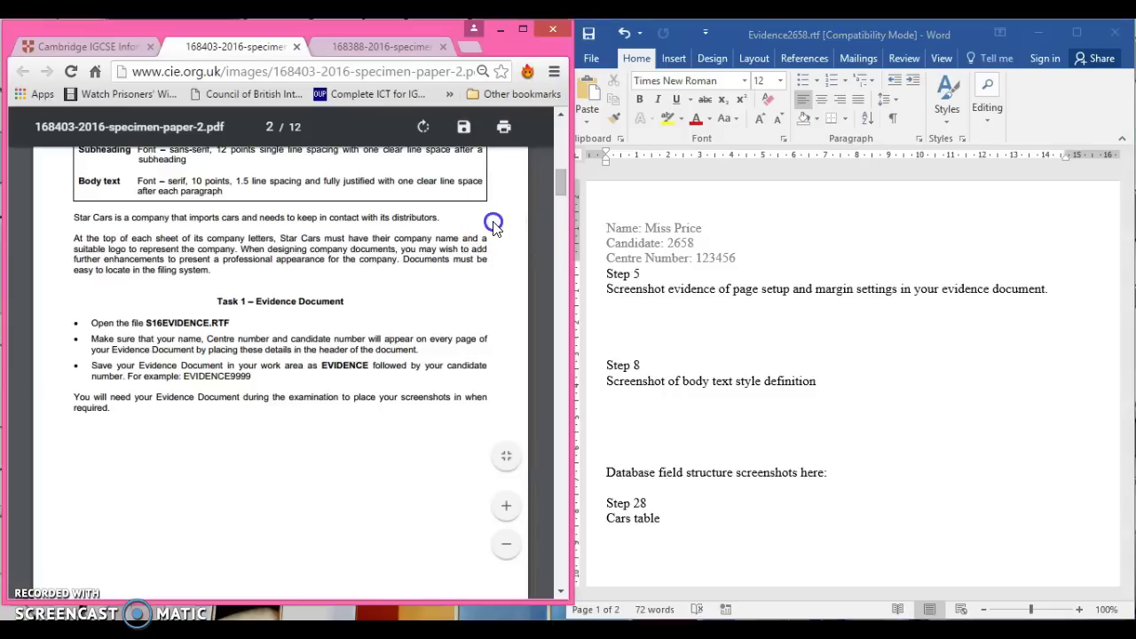
{"action": "left_click_drag", "start_coordinate": [557, 191], "coordinate": [558, 229]}
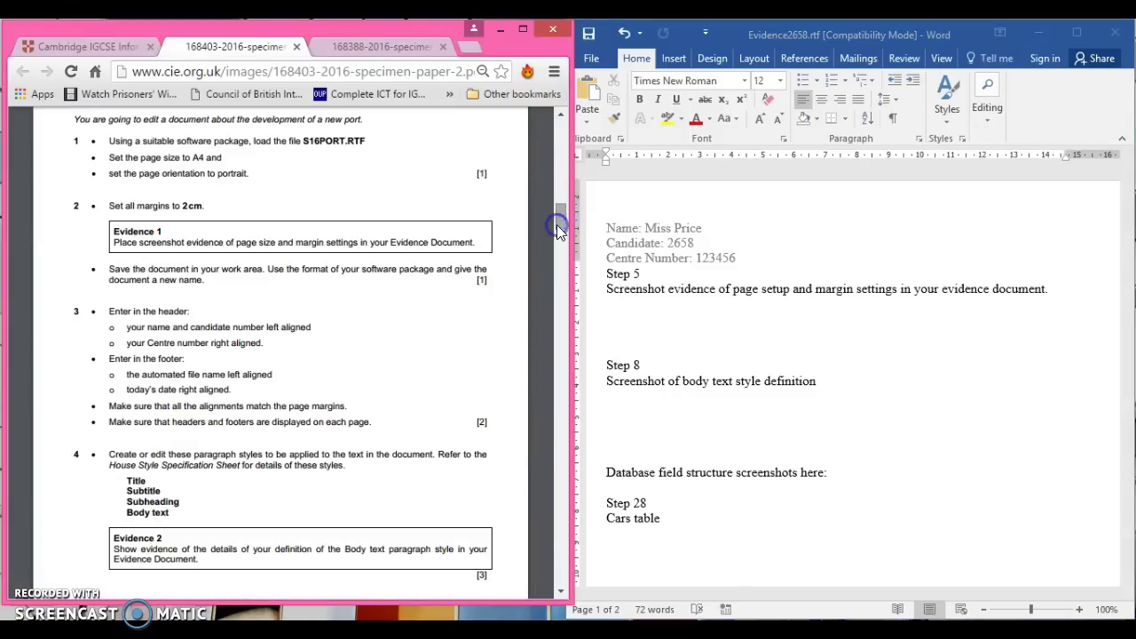
{"action": "left_click", "coordinate": [332, 203]}
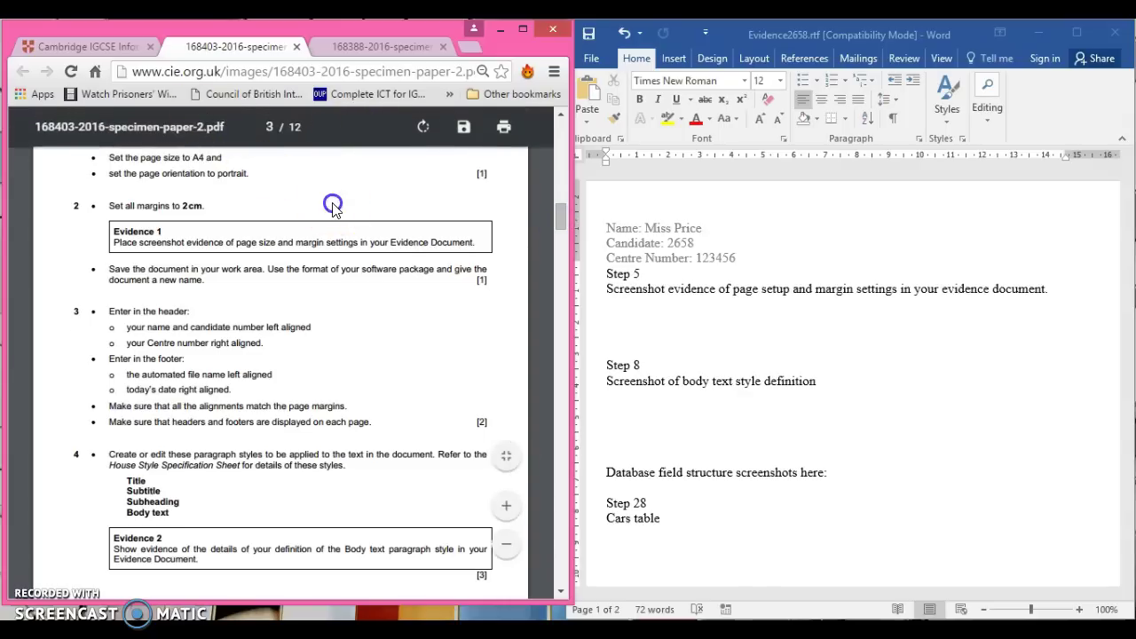
{"action": "left_click", "coordinate": [557, 215]}
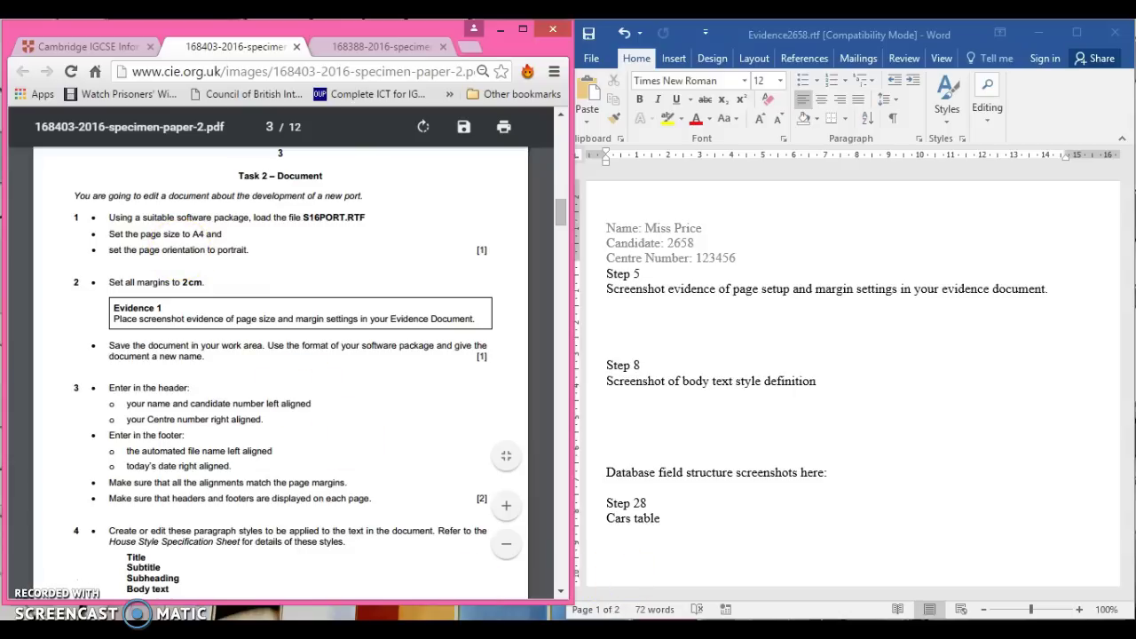
{"action": "key", "text": "alt+Tab"}
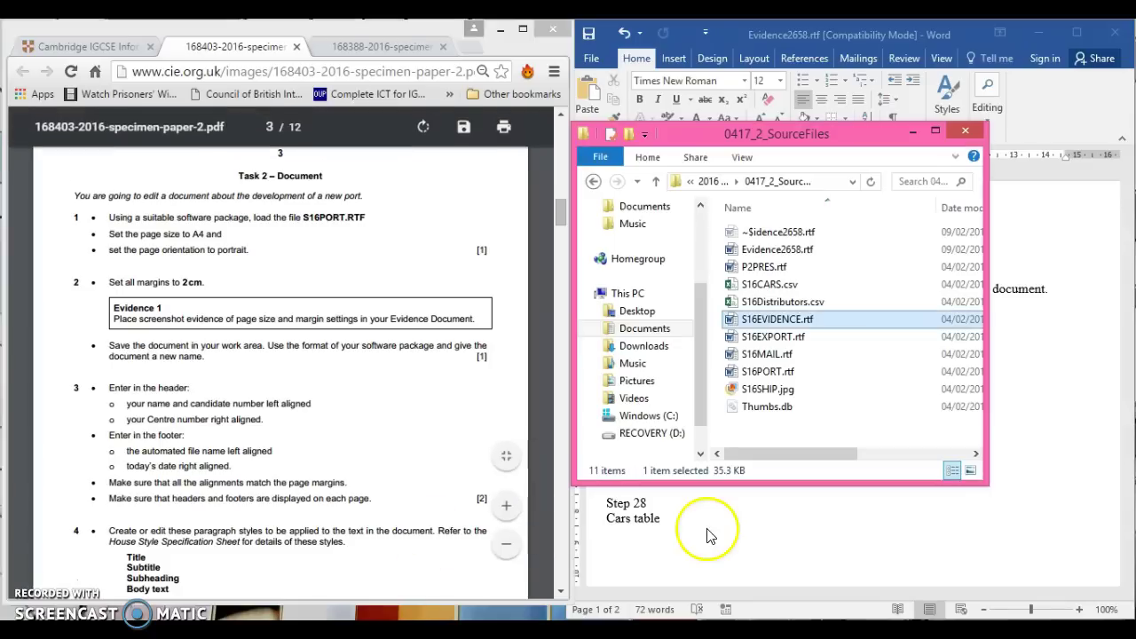
- Open S16PORT.rtf in Word and position its window on the right beside the Task 2 PDF
{"action": "double_click", "coordinate": [792, 372]}
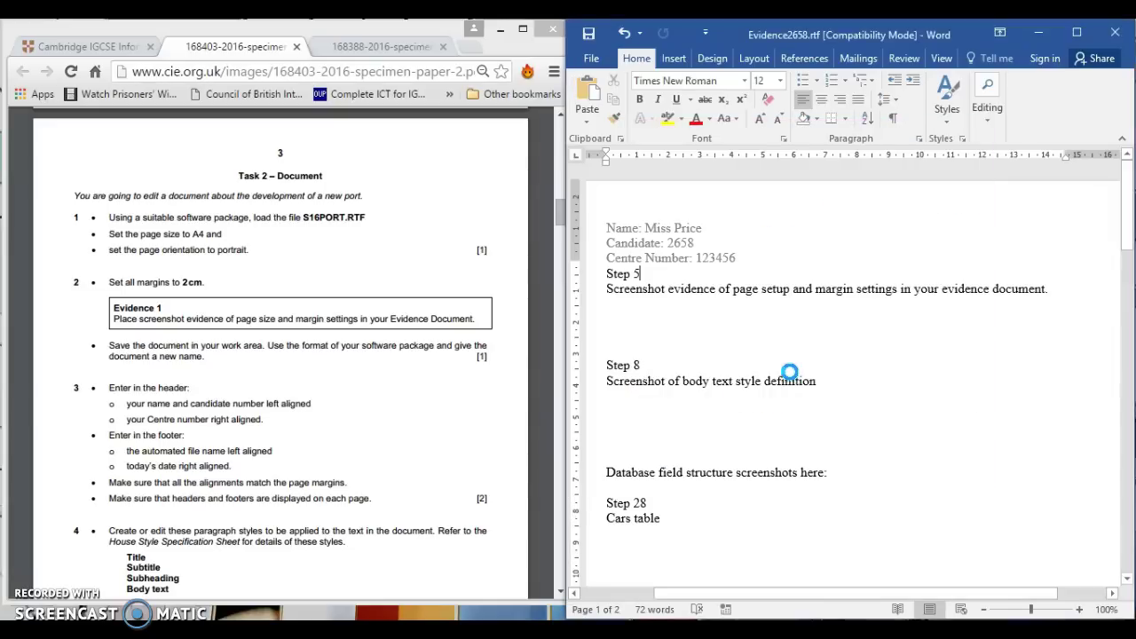
{"action": "left_click", "coordinate": [528, 195]}
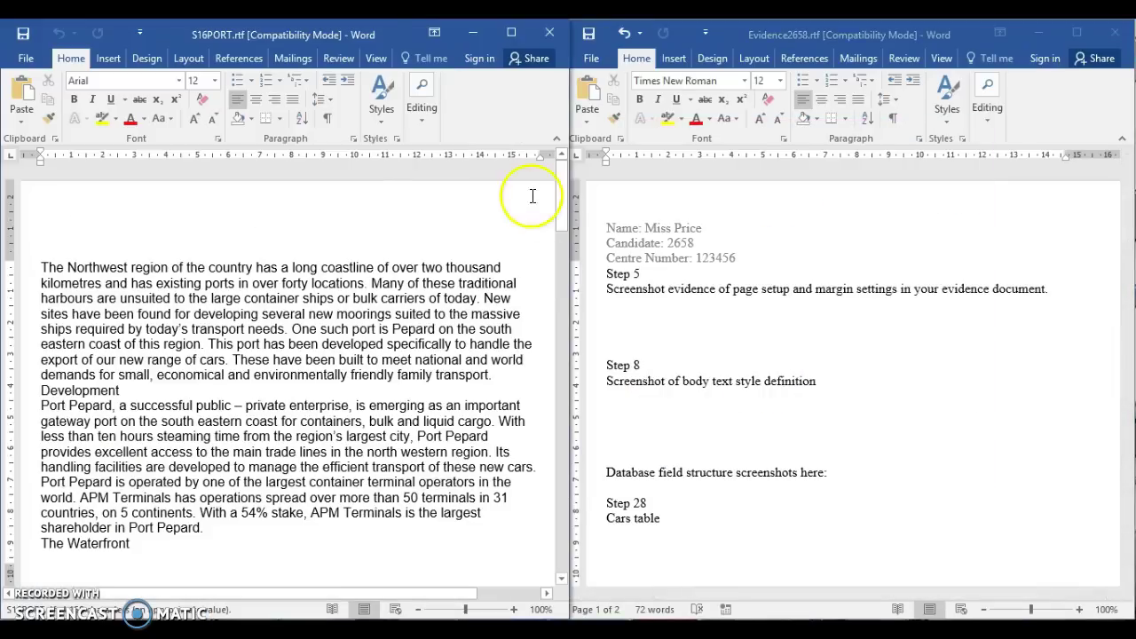
{"action": "left_click_drag", "start_coordinate": [377, 32], "coordinate": [959, 33]}
{"action": "double_click", "coordinate": [959, 33]}
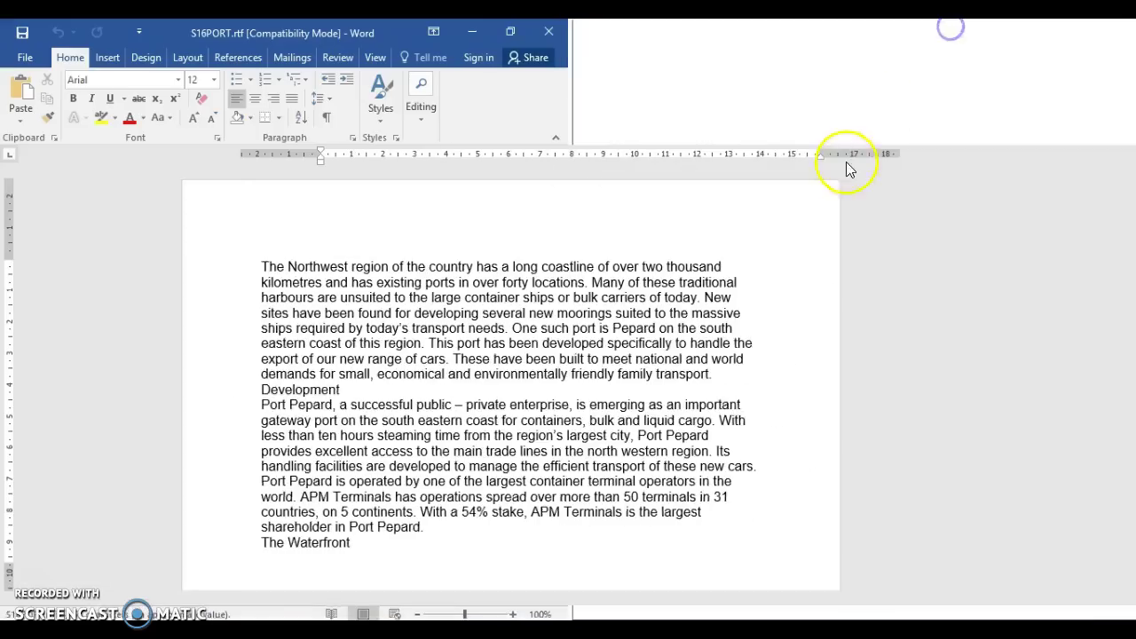
{"action": "left_click", "coordinate": [1084, 29]}
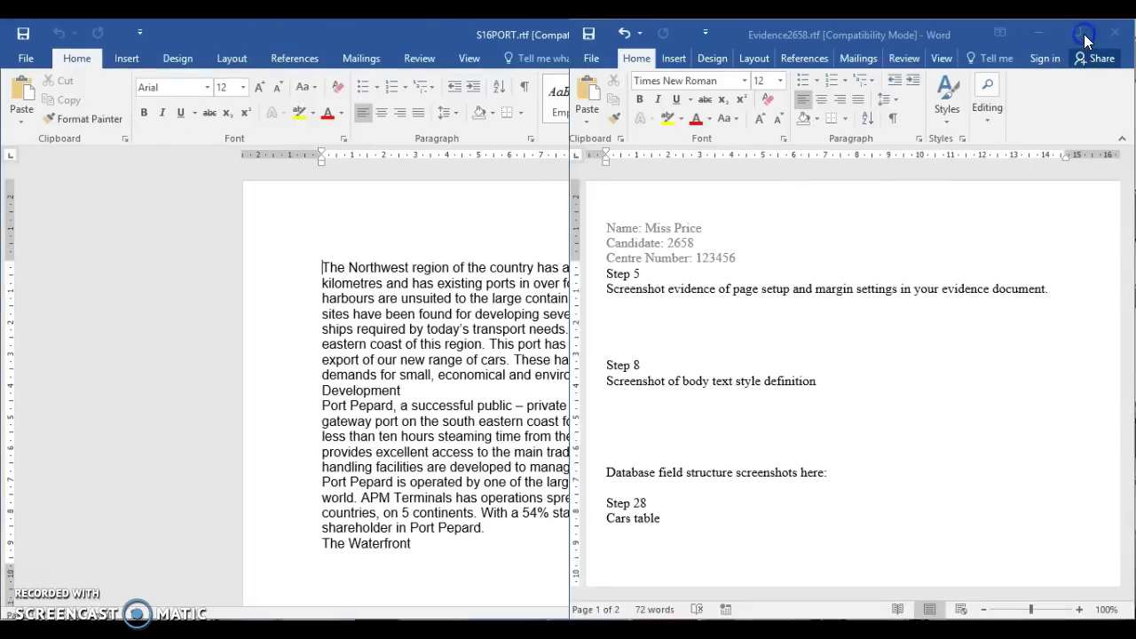
{"action": "left_click_drag", "start_coordinate": [294, 33], "coordinate": [747, 36]}
{"action": "left_click_drag", "start_coordinate": [626, 33], "coordinate": [722, 37]}
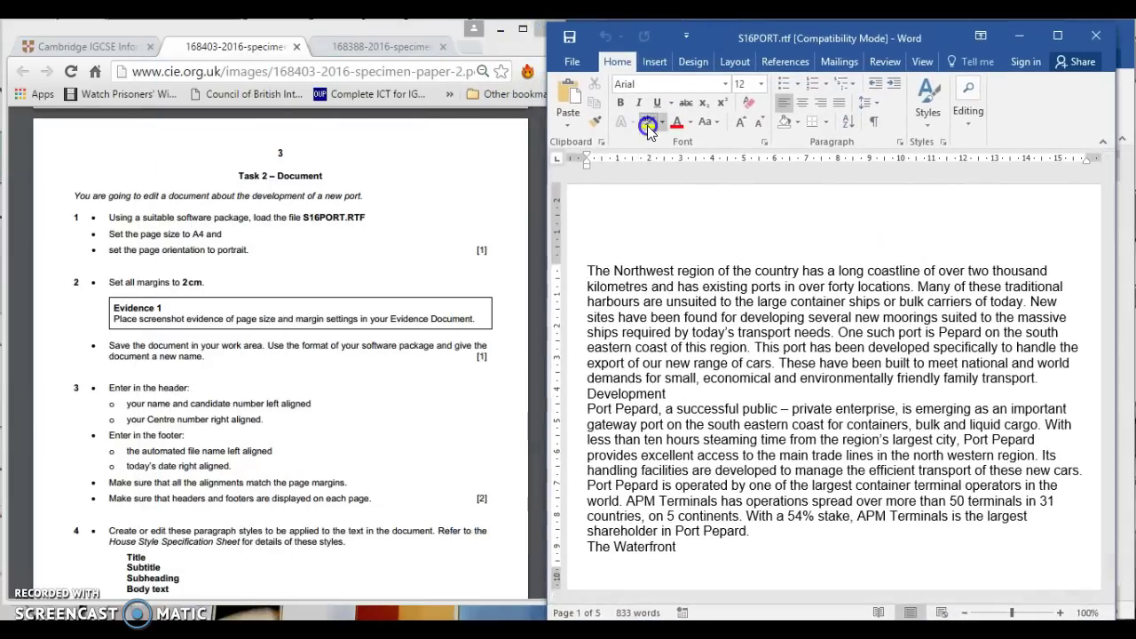
{"action": "mouse_move", "coordinate": [321, 304]}
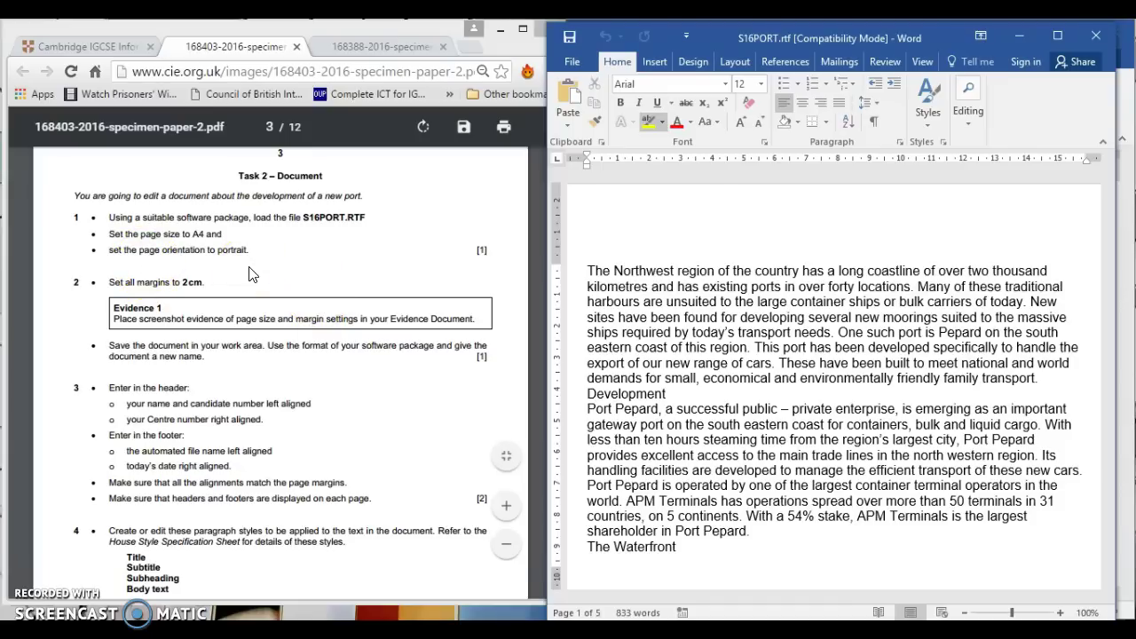
- Review S16PORT's Page Setup orientation and paper size settings, then cancel without changes
{"action": "left_click", "coordinate": [740, 203]}
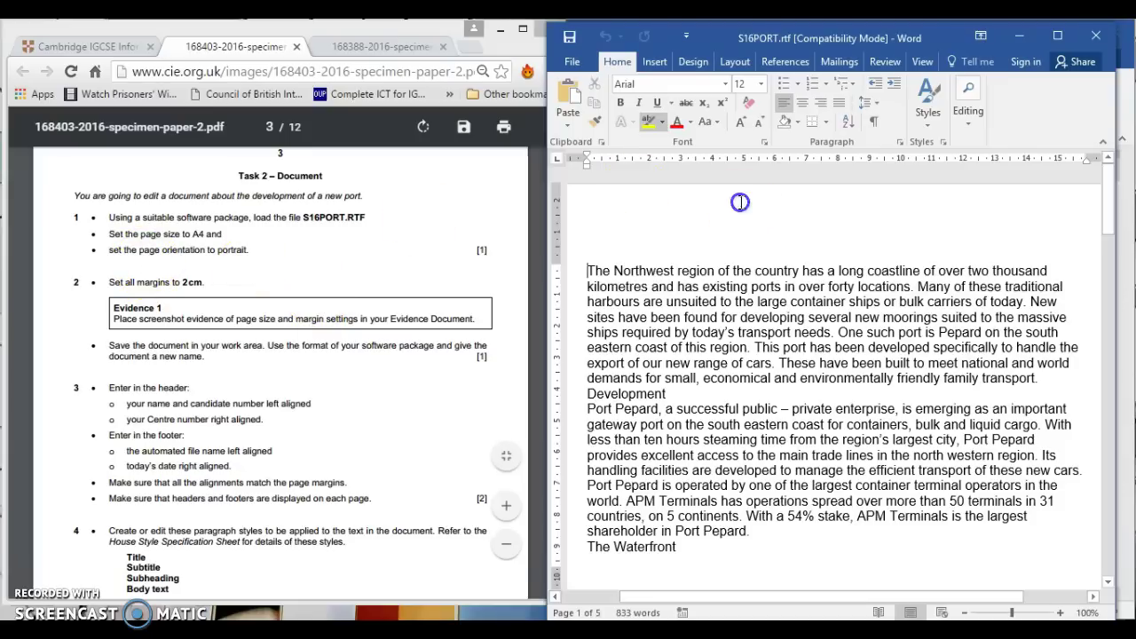
{"action": "left_click", "coordinate": [731, 62]}
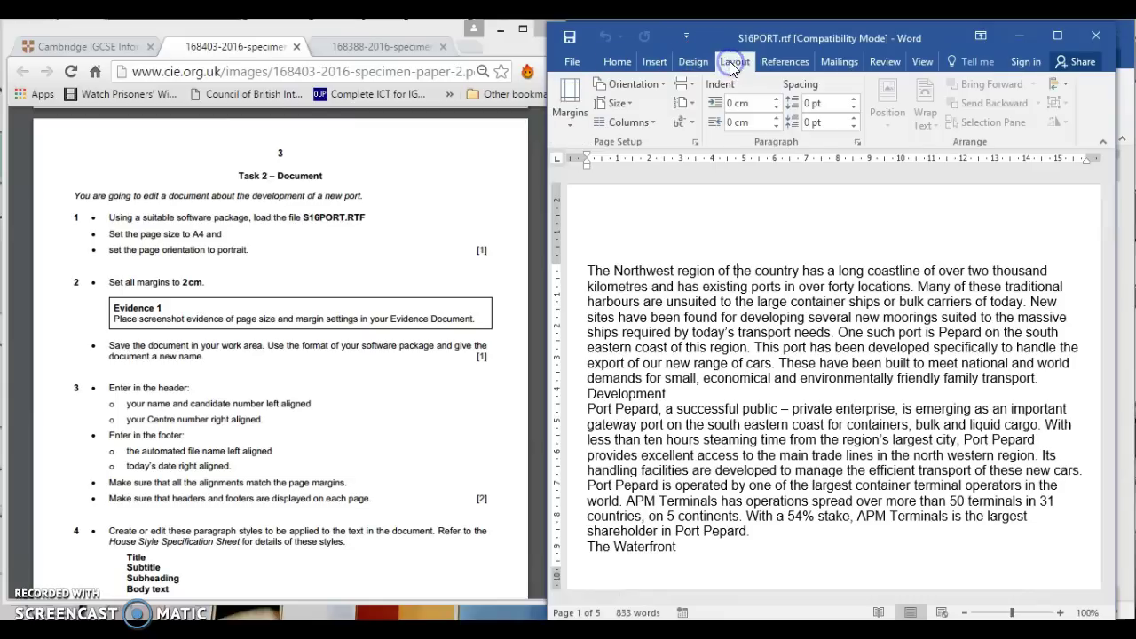
{"action": "left_click", "coordinate": [697, 144]}
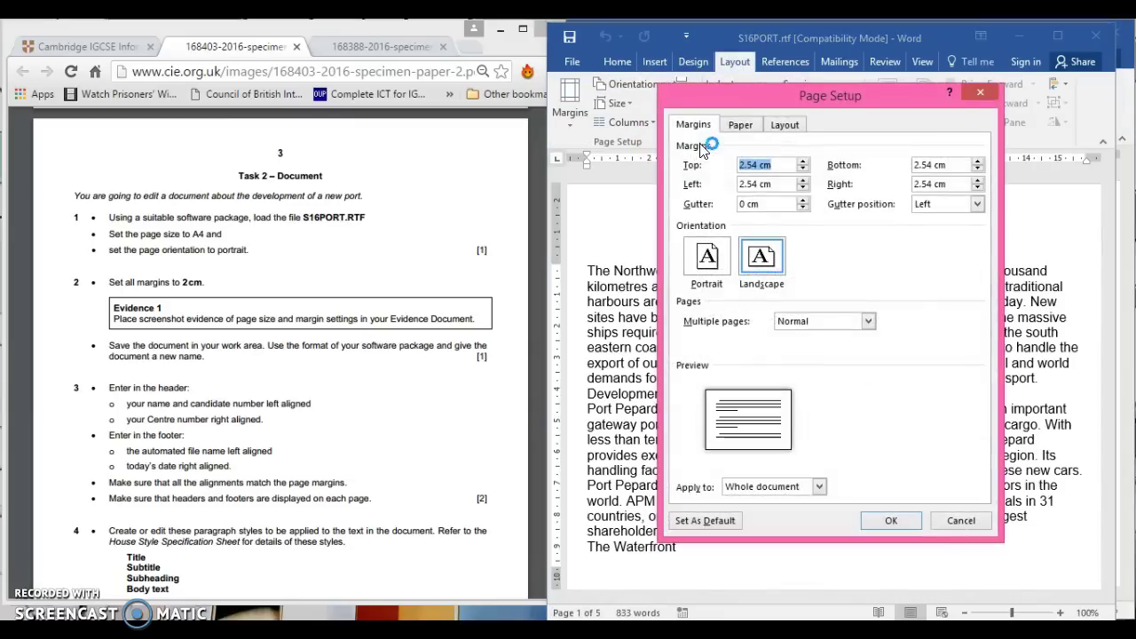
{"action": "left_click", "coordinate": [765, 264]}
{"action": "left_click", "coordinate": [707, 266]}
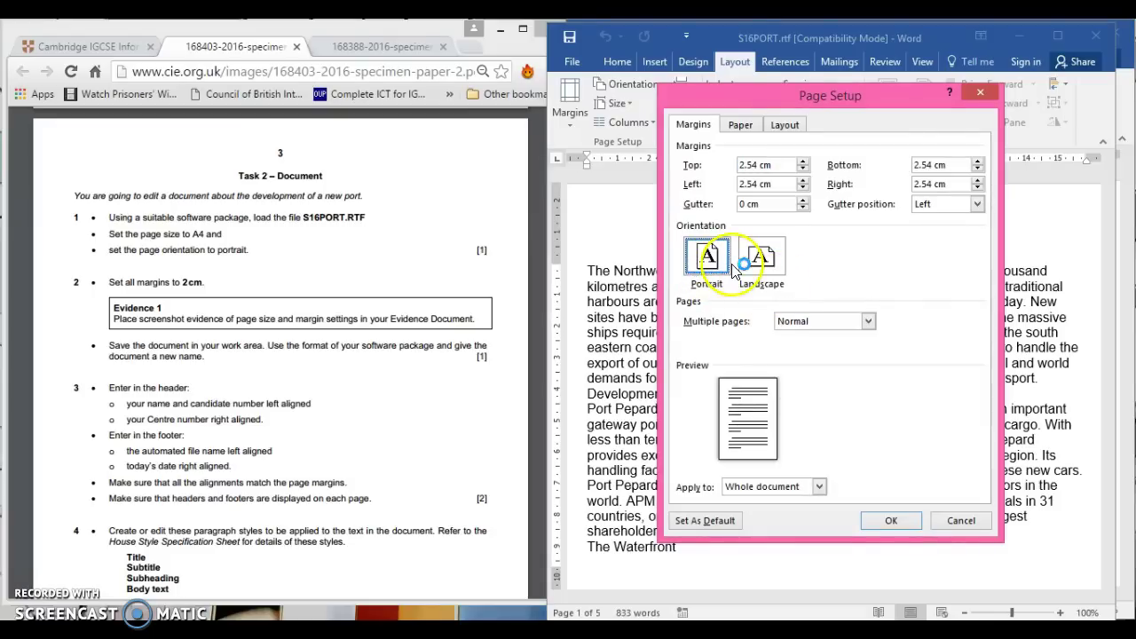
{"action": "left_click", "coordinate": [744, 129]}
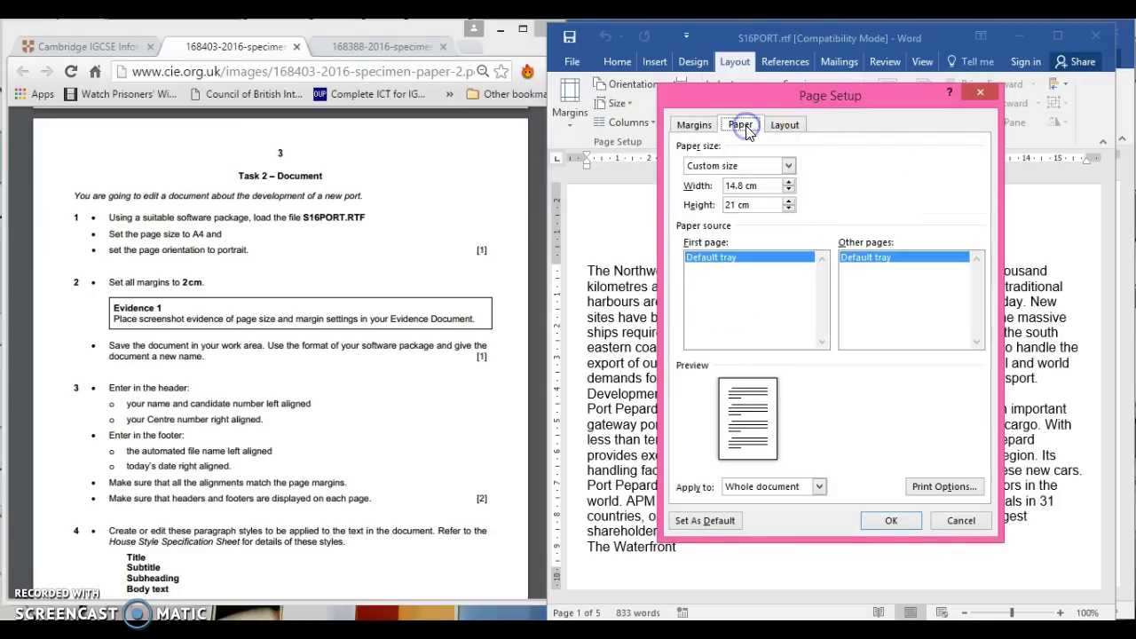
{"action": "left_click", "coordinate": [745, 165]}
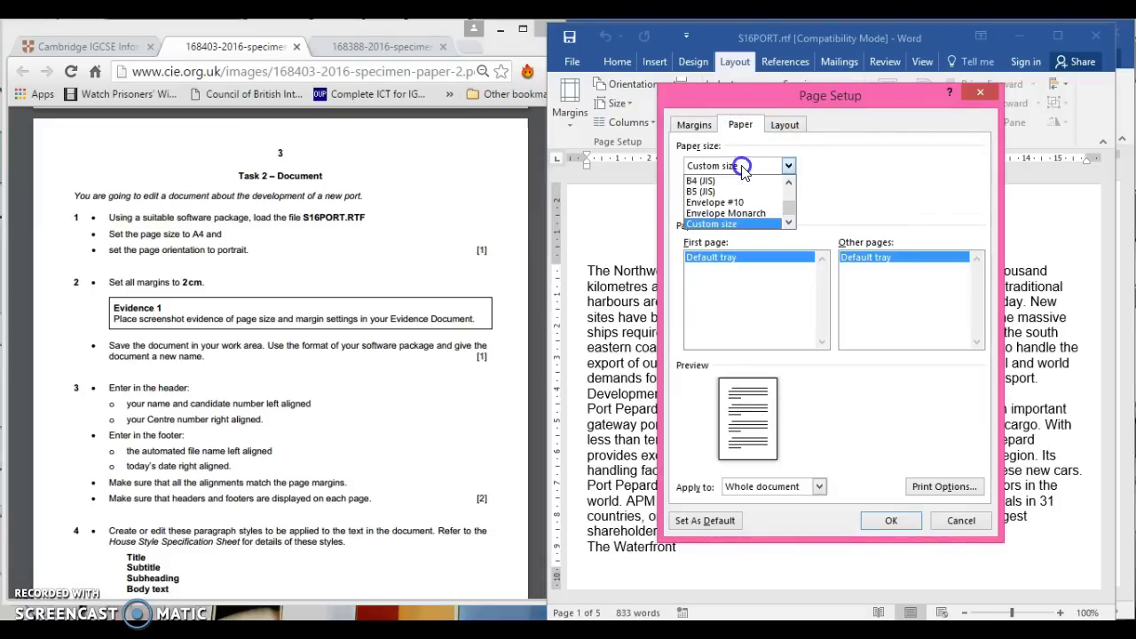
{"action": "left_click", "coordinate": [789, 224]}
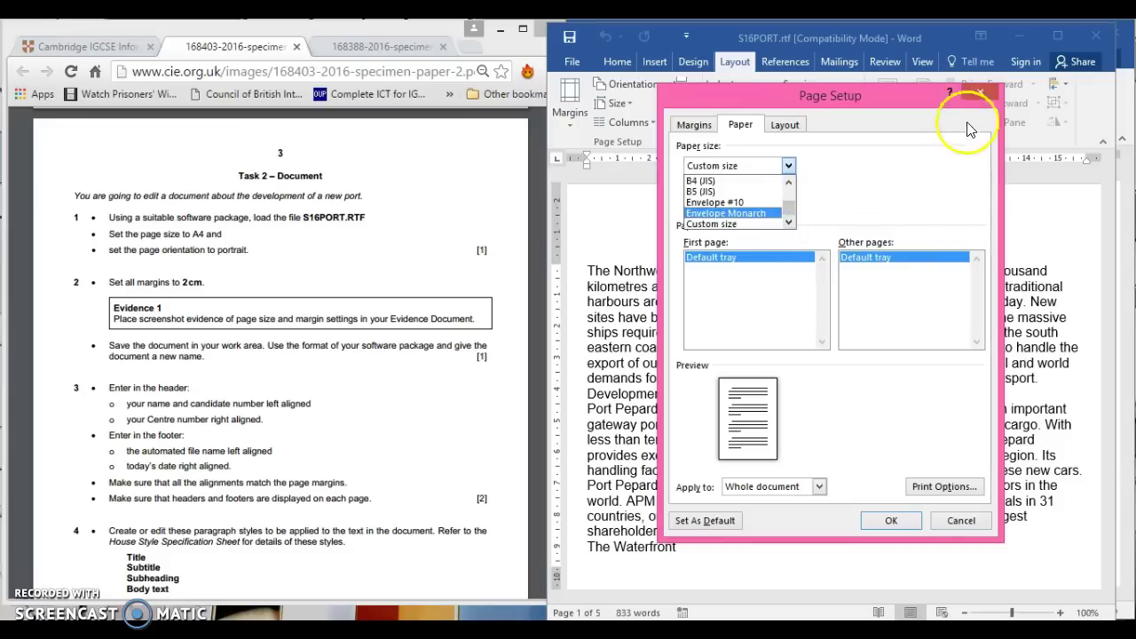
{"action": "left_click", "coordinate": [953, 524]}
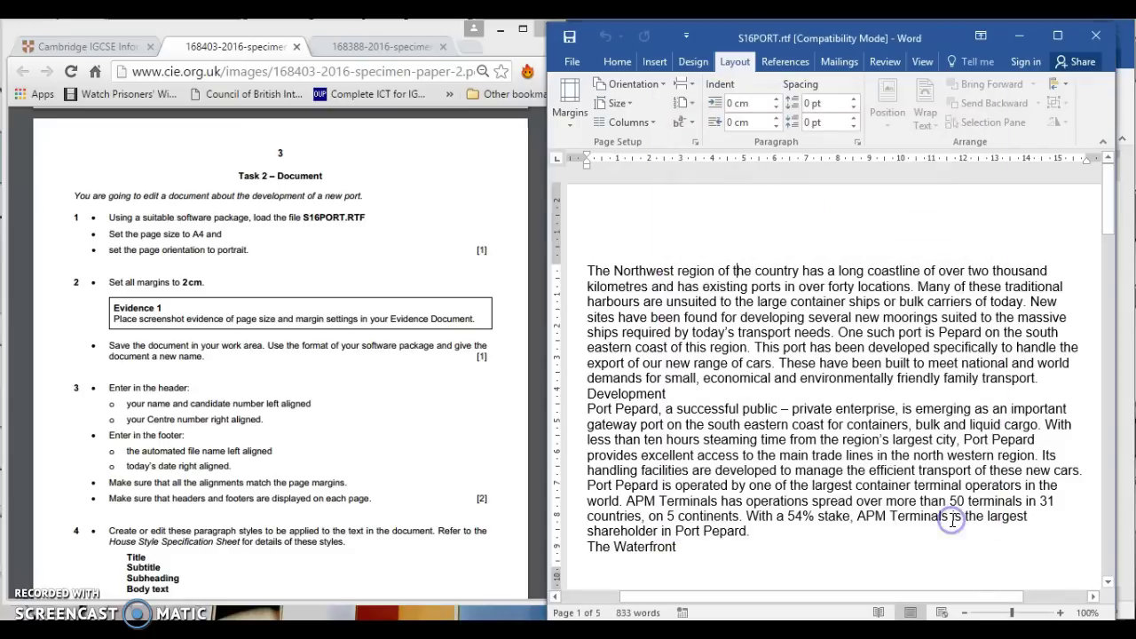
- Preview S16PORT's orientation options, then return to Evidence2658 below the Step 5 prompt
{"action": "left_click", "coordinate": [626, 88]}
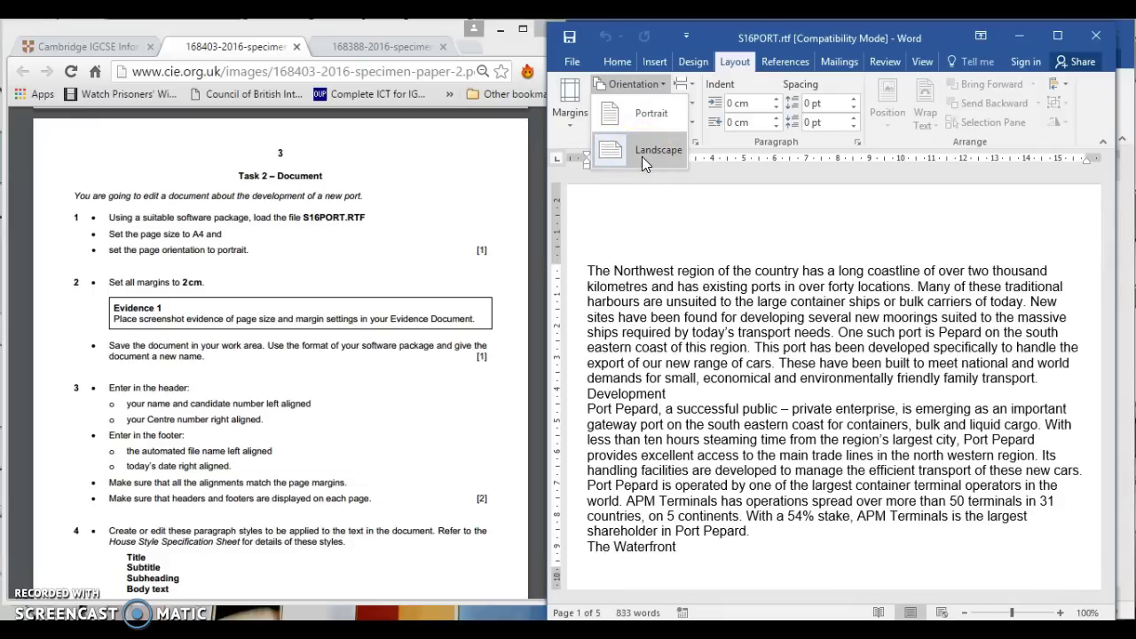
{"action": "left_click", "coordinate": [496, 224]}
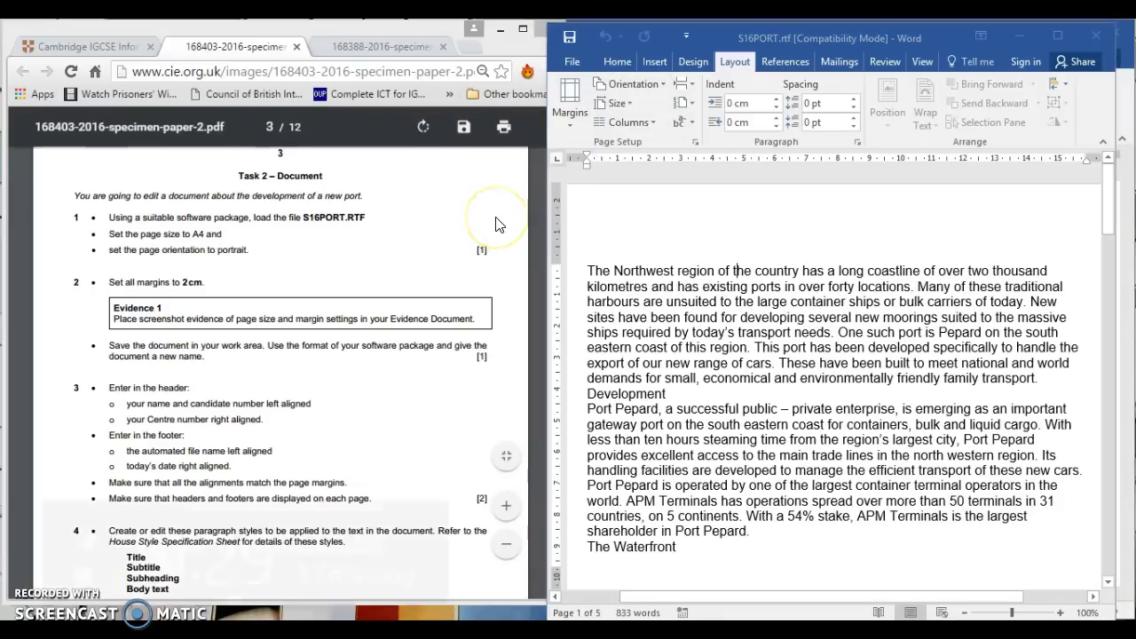
{"action": "key", "text": "super+c"}
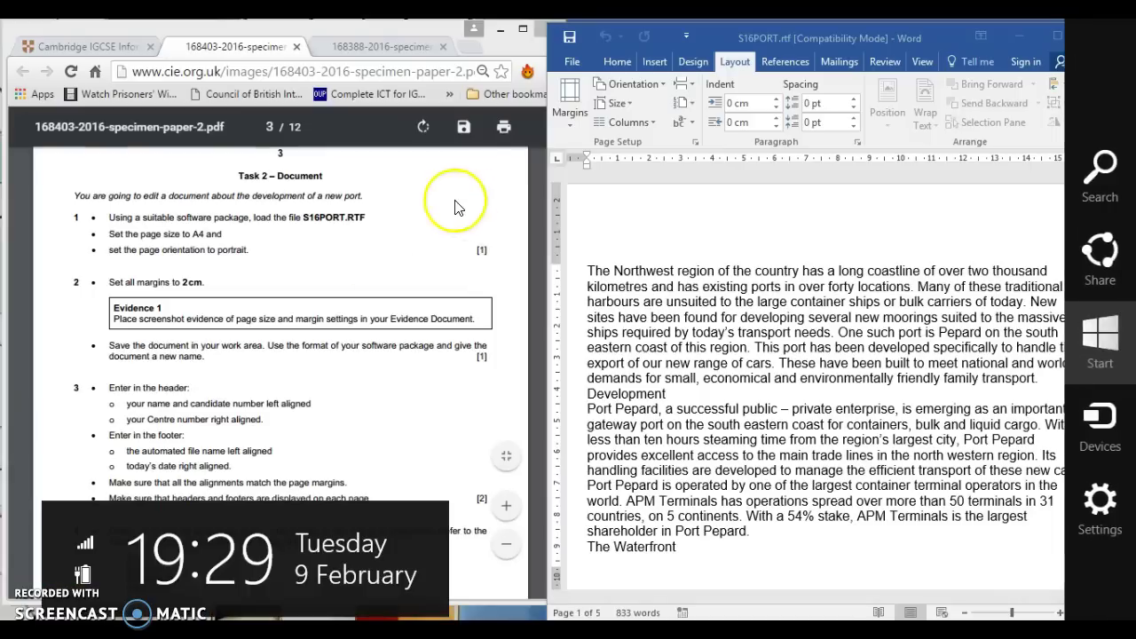
{"action": "left_click", "coordinate": [232, 328]}
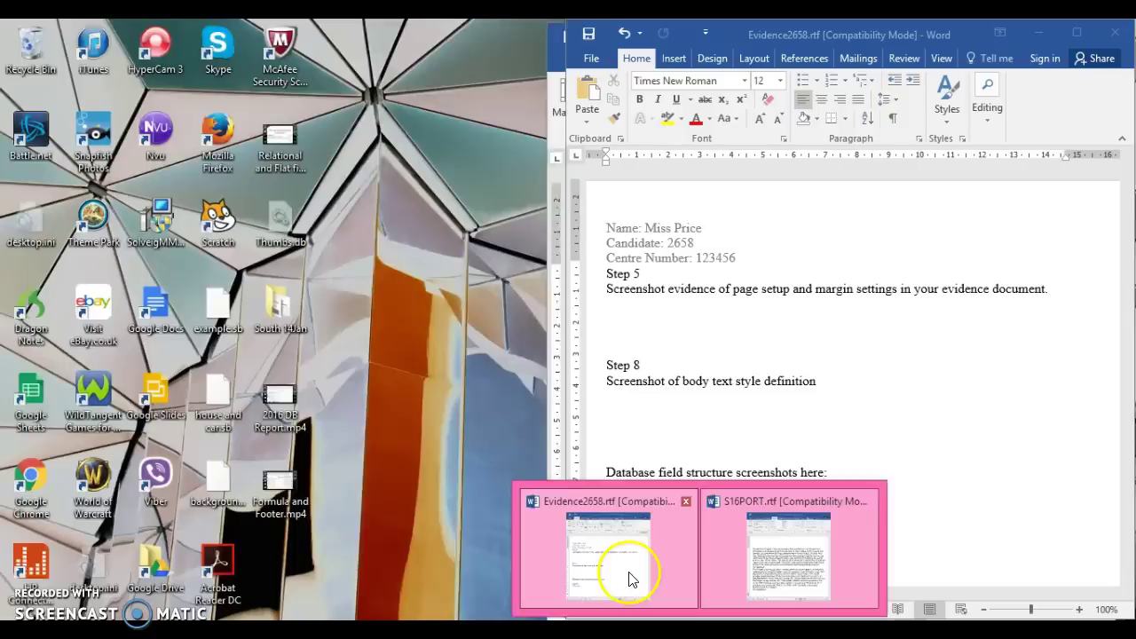
{"action": "left_click", "coordinate": [629, 575]}
{"action": "left_click", "coordinate": [623, 317]}
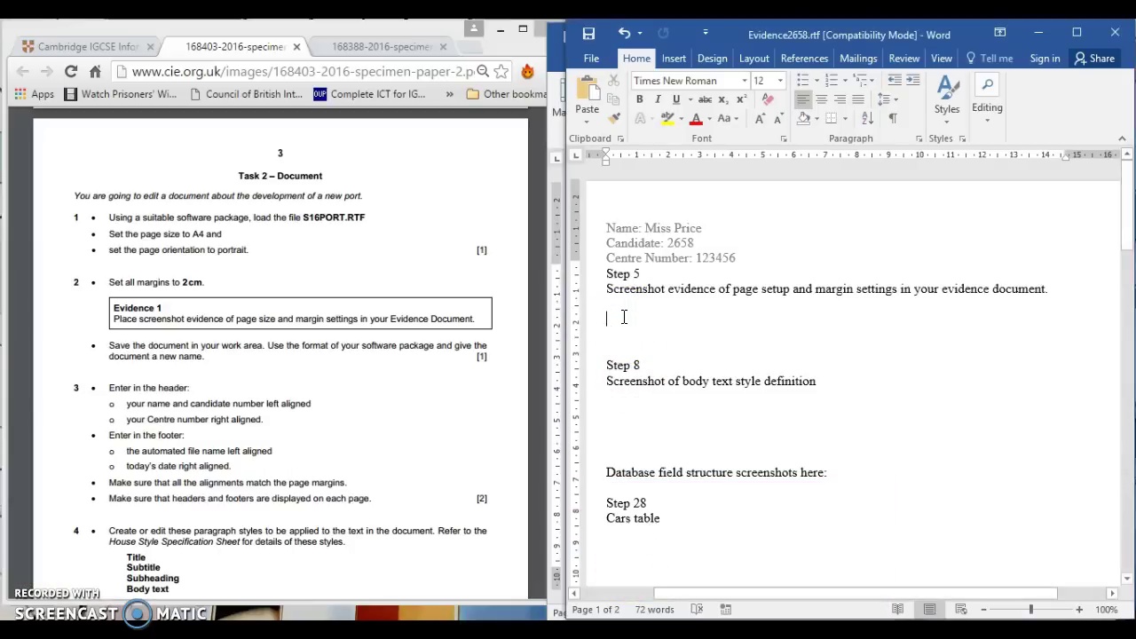
- Paste the captured screenshot on the empty line below the Step 5 prompt
{"action": "right_click", "coordinate": [623, 318]}
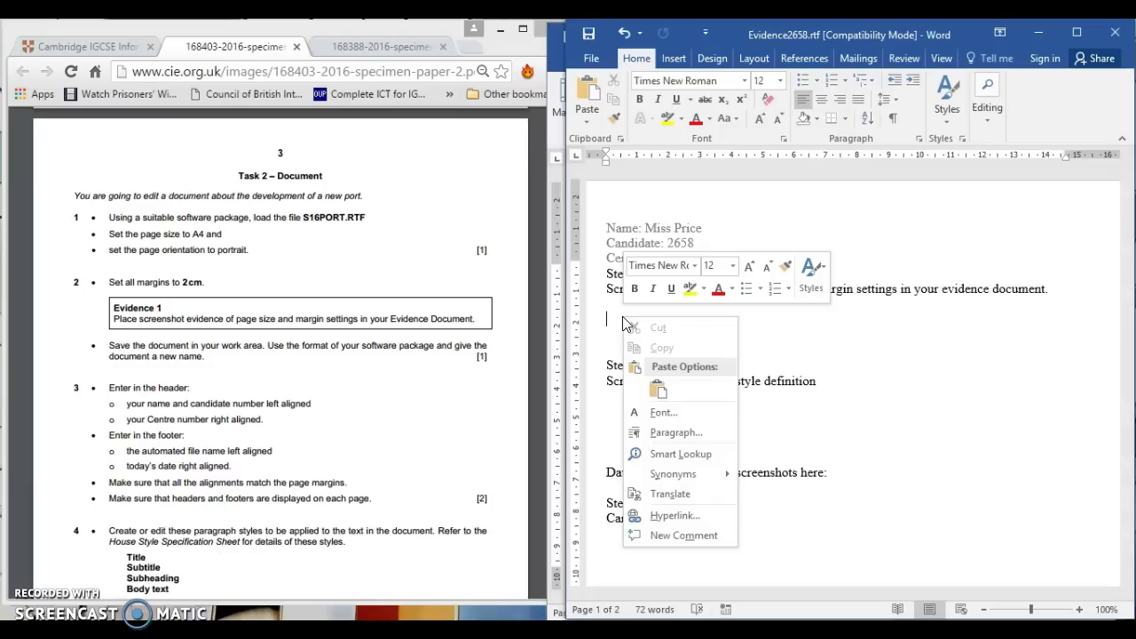
{"action": "left_click", "coordinate": [658, 389]}
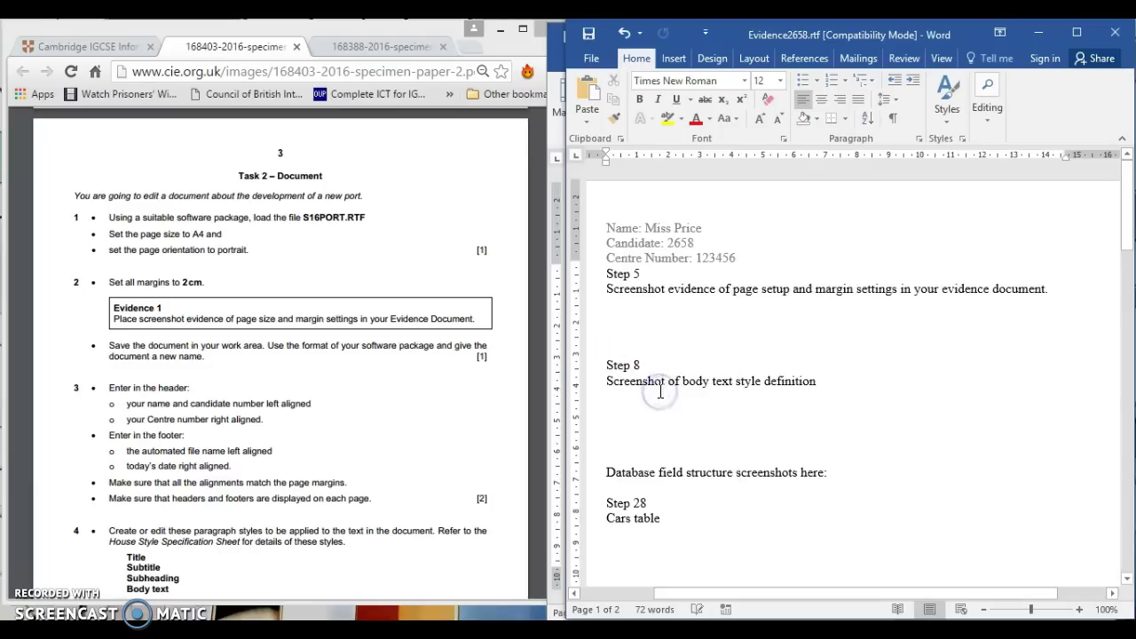
{"action": "left_click", "coordinate": [792, 433]}
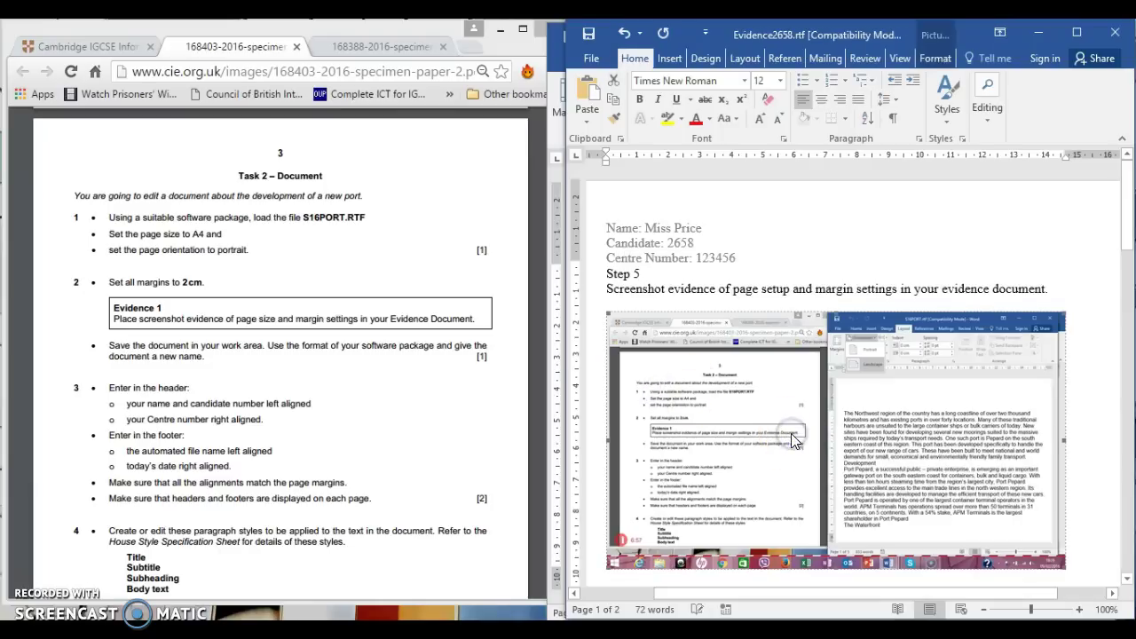
{"action": "left_click", "coordinate": [876, 405]}
{"action": "left_click", "coordinate": [903, 359]}
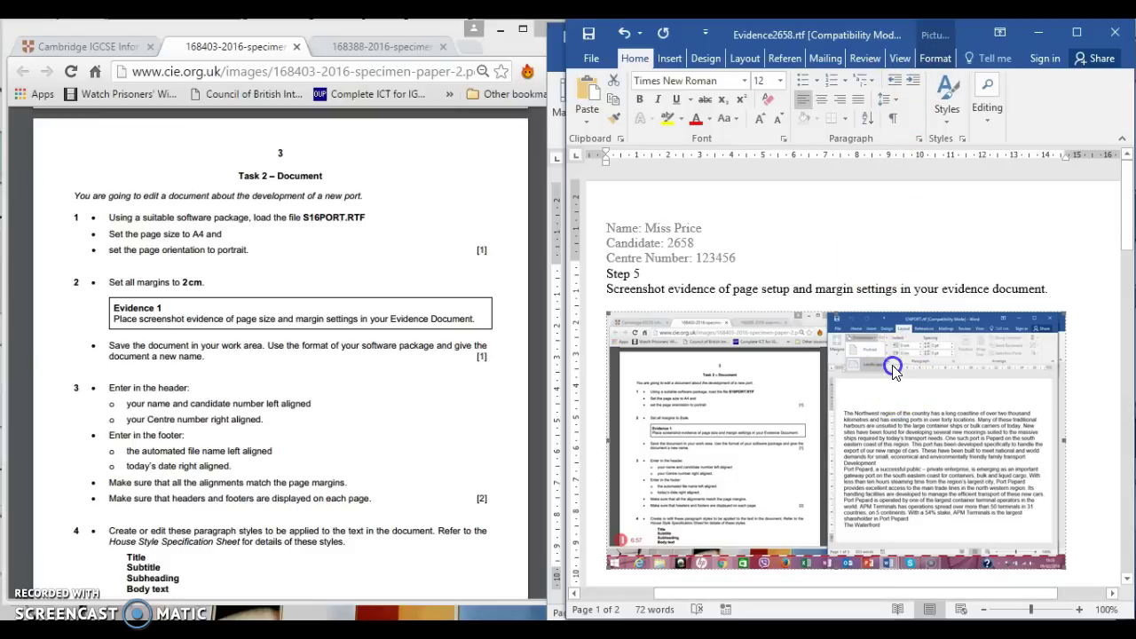
{"action": "left_click", "coordinate": [712, 55]}
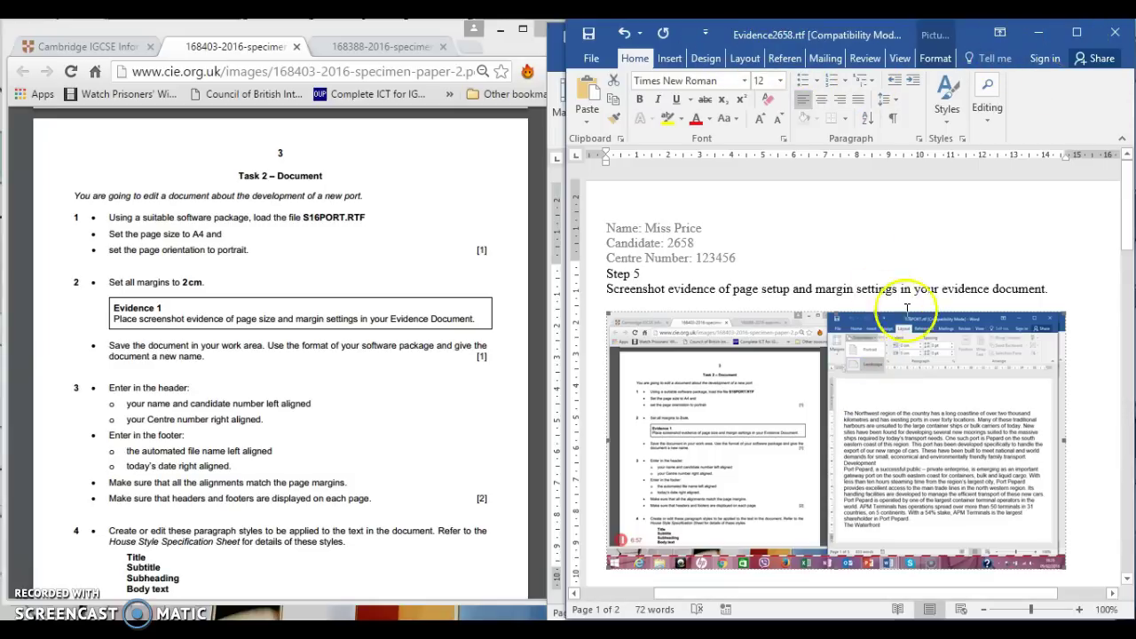
{"action": "left_click", "coordinate": [937, 58]}
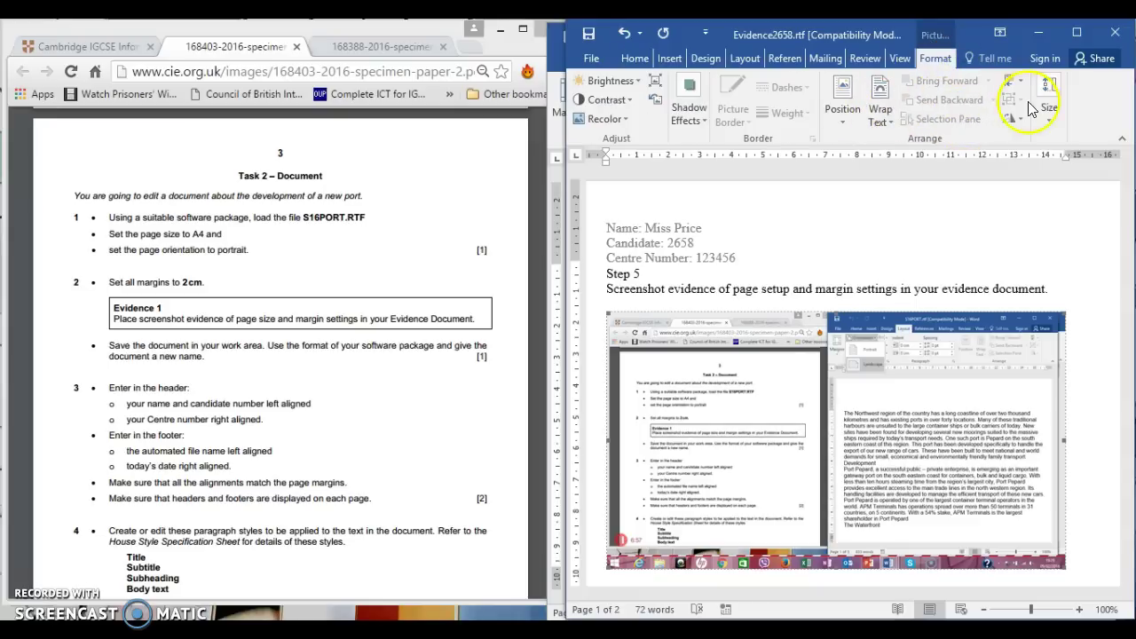
- Crop the screenshot to just the S16PORT Word window, removing the browser half
{"action": "left_click", "coordinate": [1078, 35]}
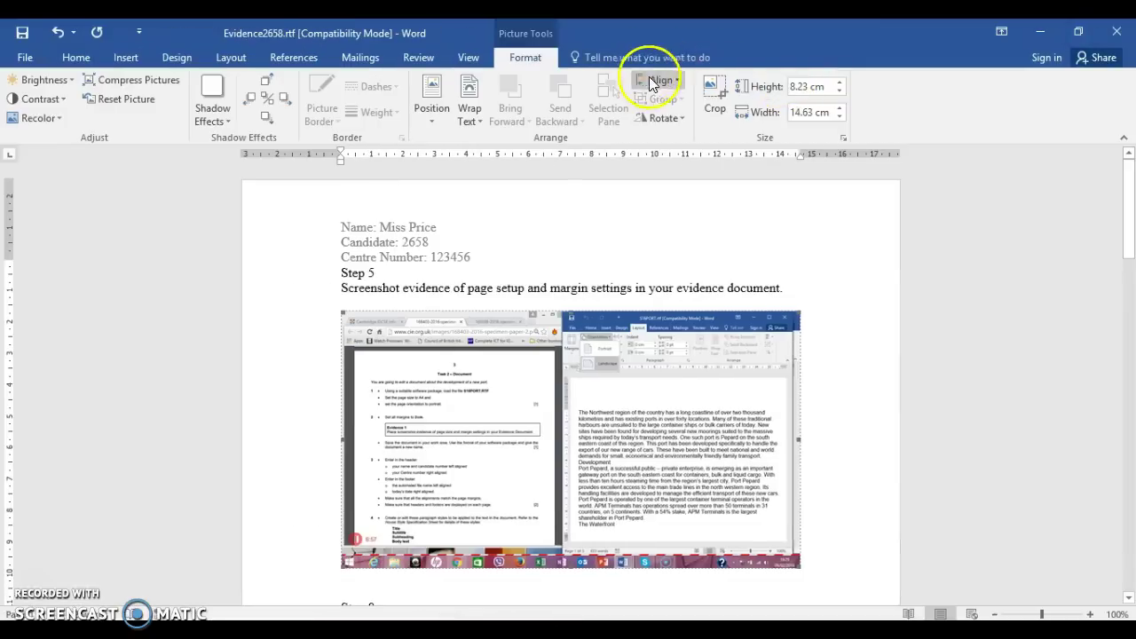
{"action": "left_click", "coordinate": [710, 98]}
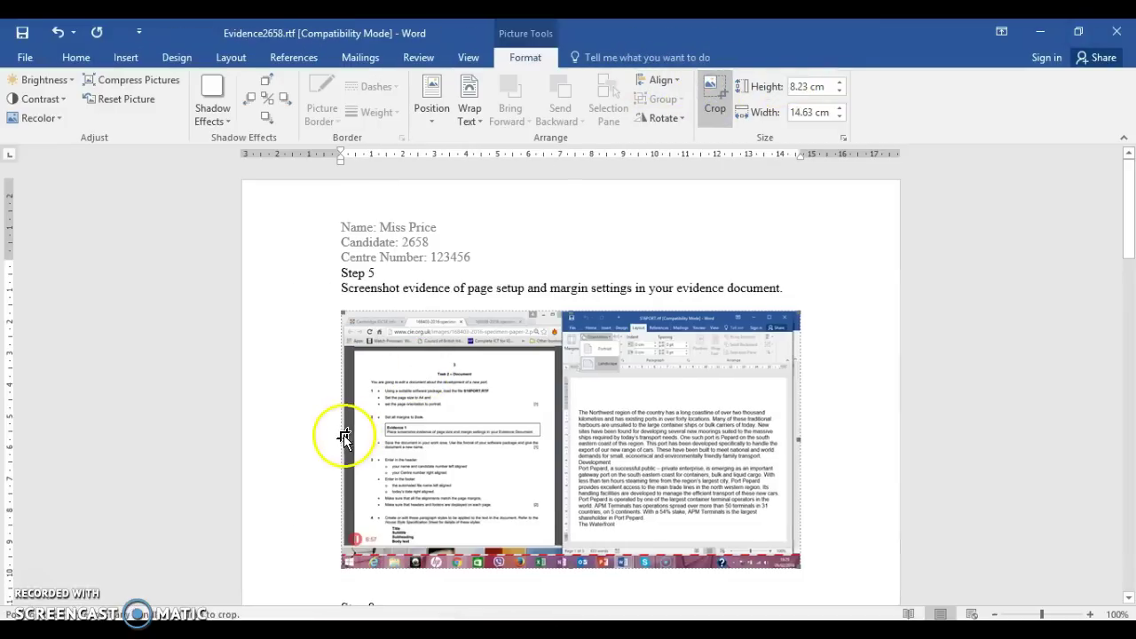
{"action": "left_click_drag", "start_coordinate": [340, 441], "coordinate": [565, 432]}
{"action": "left_click", "coordinate": [471, 431]}
{"action": "left_click", "coordinate": [451, 426]}
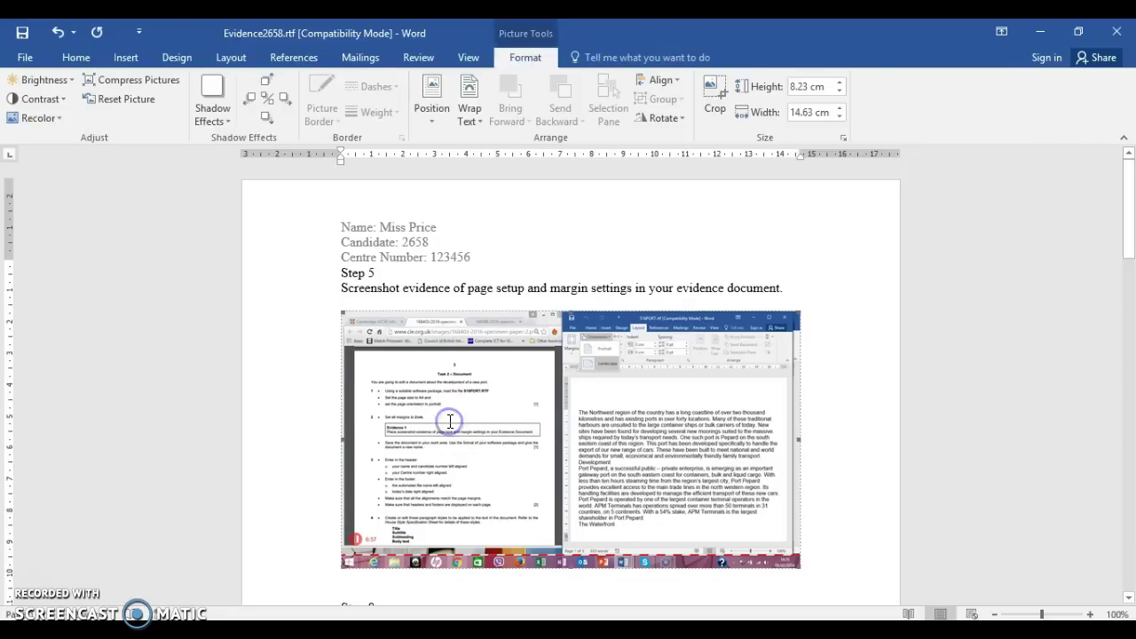
{"action": "left_click", "coordinate": [713, 96]}
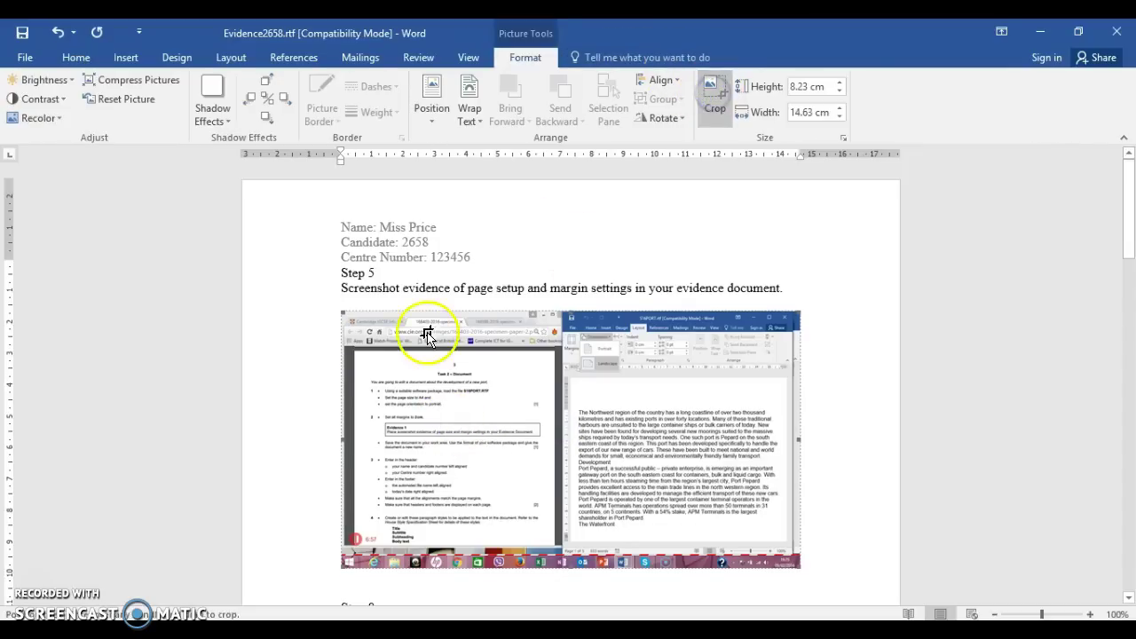
{"action": "left_click_drag", "start_coordinate": [342, 441], "coordinate": [562, 416]}
{"action": "left_click", "coordinate": [679, 411]}
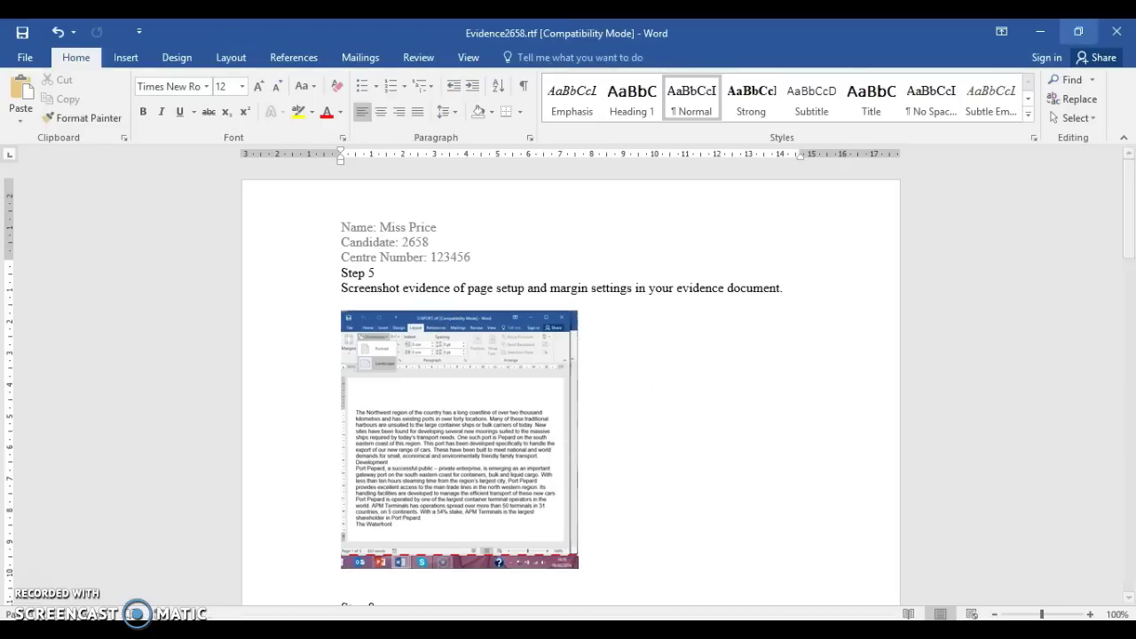
{"action": "left_click", "coordinate": [1078, 31]}
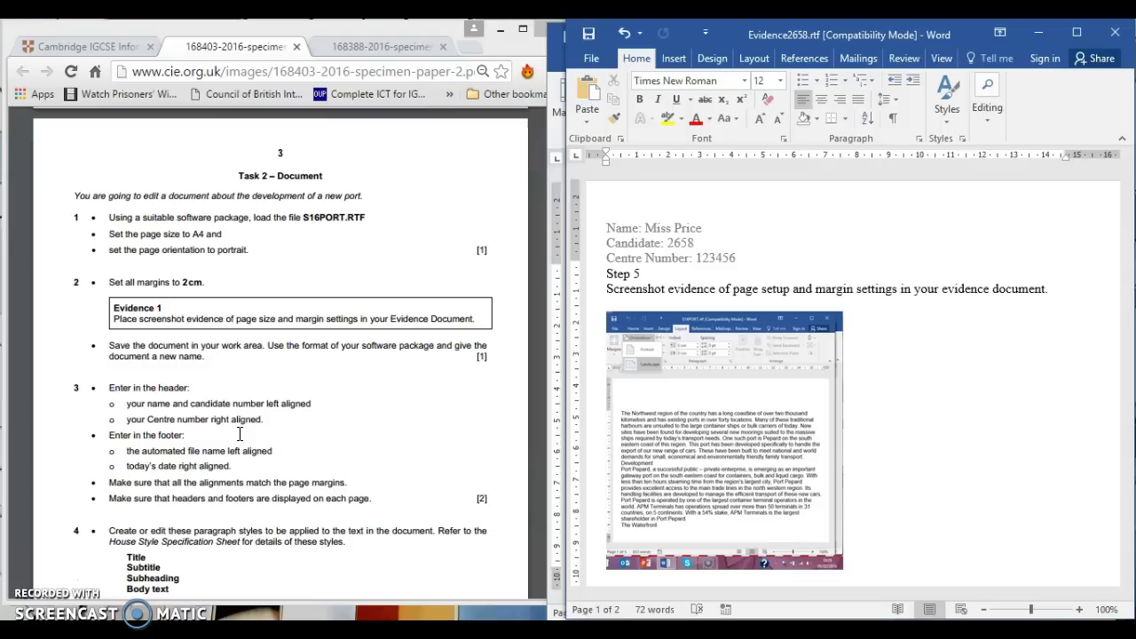
- Set S16PORT.rtf's paper size to A4, then bring Evidence2658 back to the front
{"action": "left_click", "coordinate": [553, 119]}
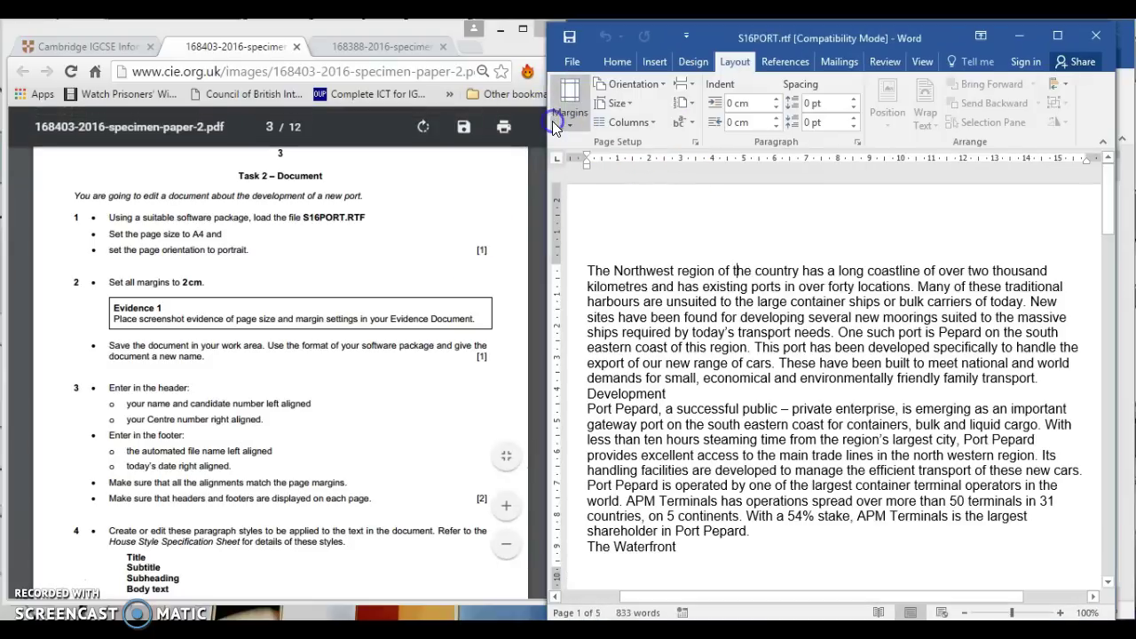
{"action": "left_click", "coordinate": [625, 106]}
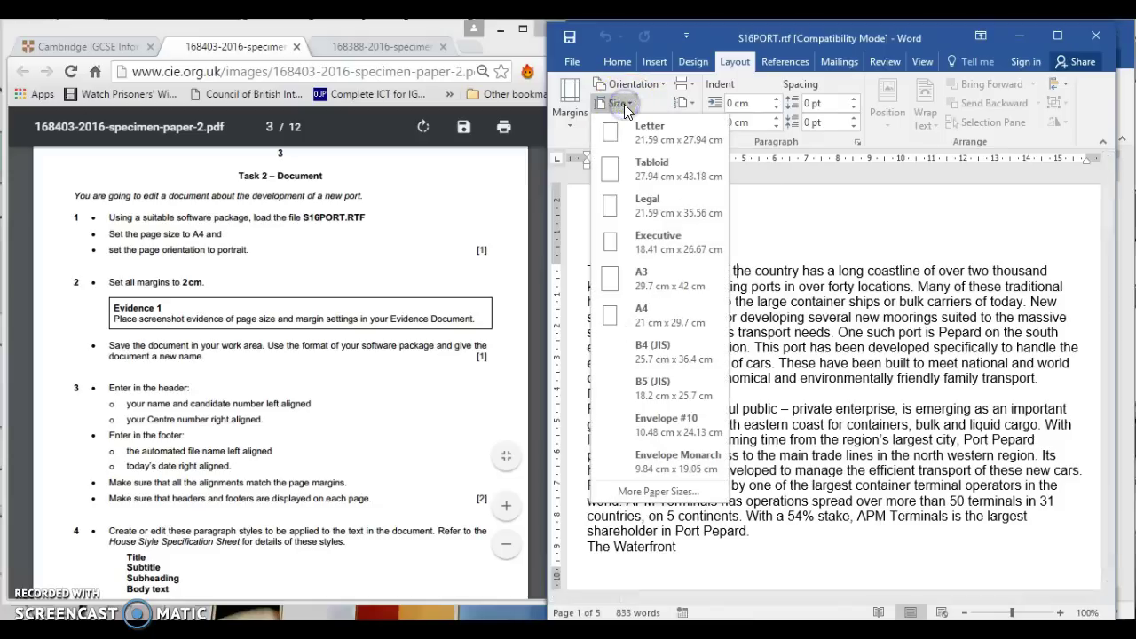
{"action": "left_click", "coordinate": [651, 319]}
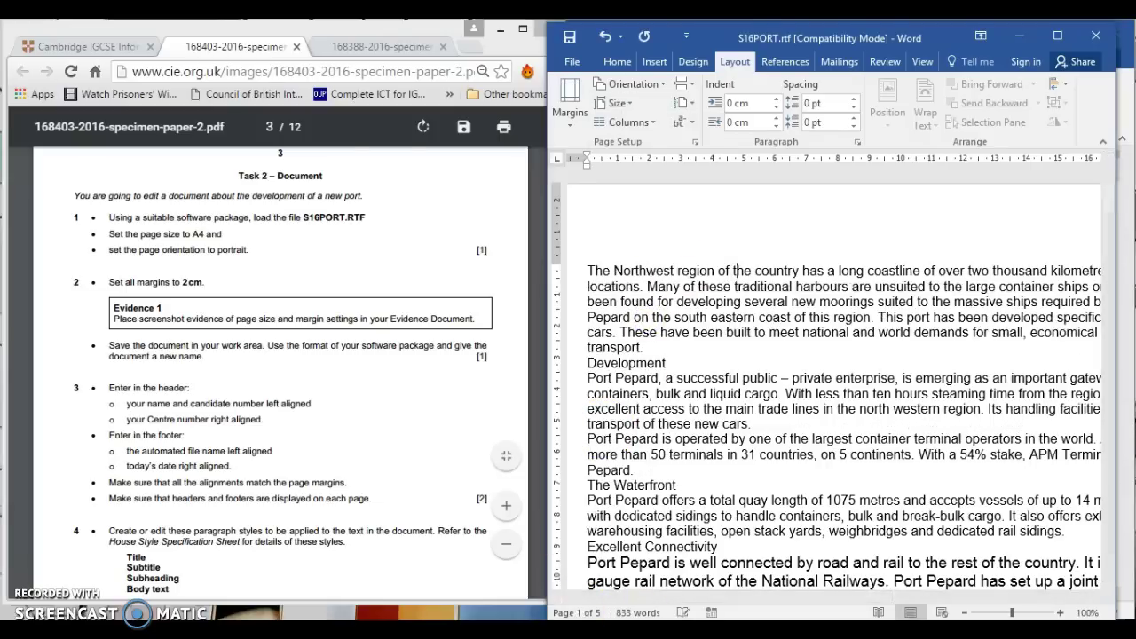
{"action": "left_click", "coordinate": [621, 515]}
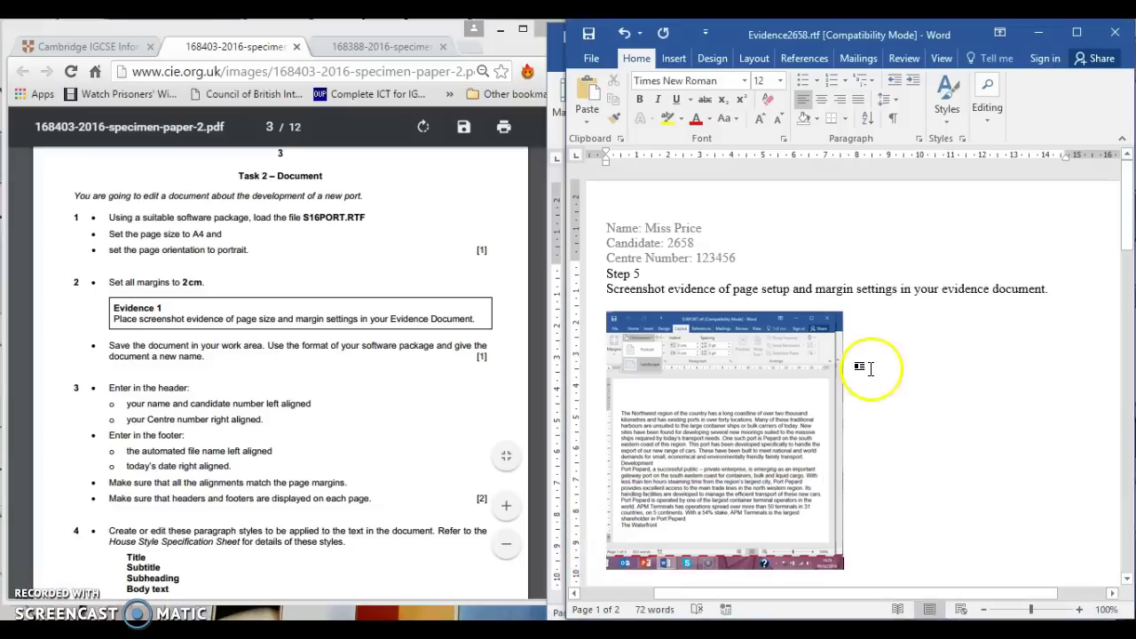
- Delete the text after the first screenshot, then undo to restore the Step 8 lines
{"action": "left_click_drag", "start_coordinate": [1127, 229], "coordinate": [1122, 289]}
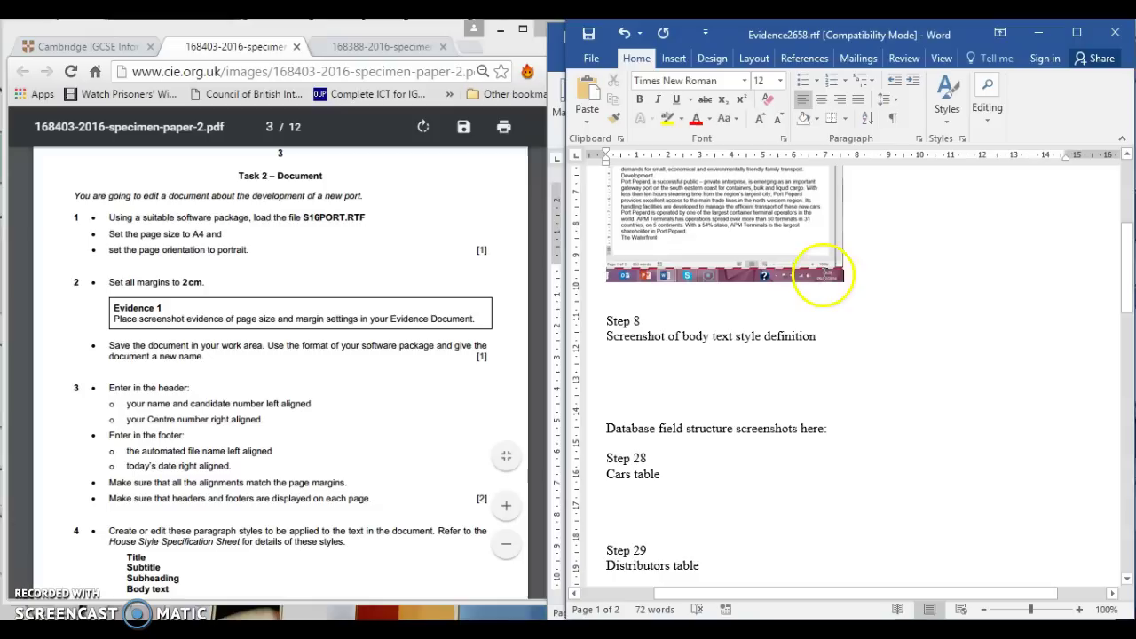
{"action": "left_click", "coordinate": [857, 273]}
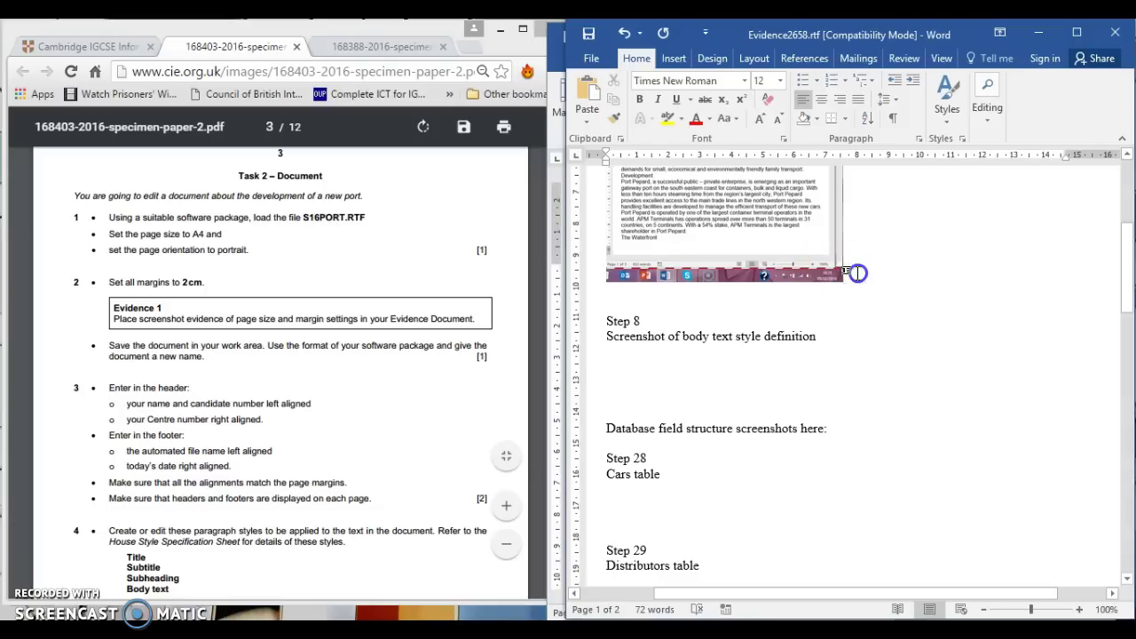
{"action": "key", "text": "Delete"}
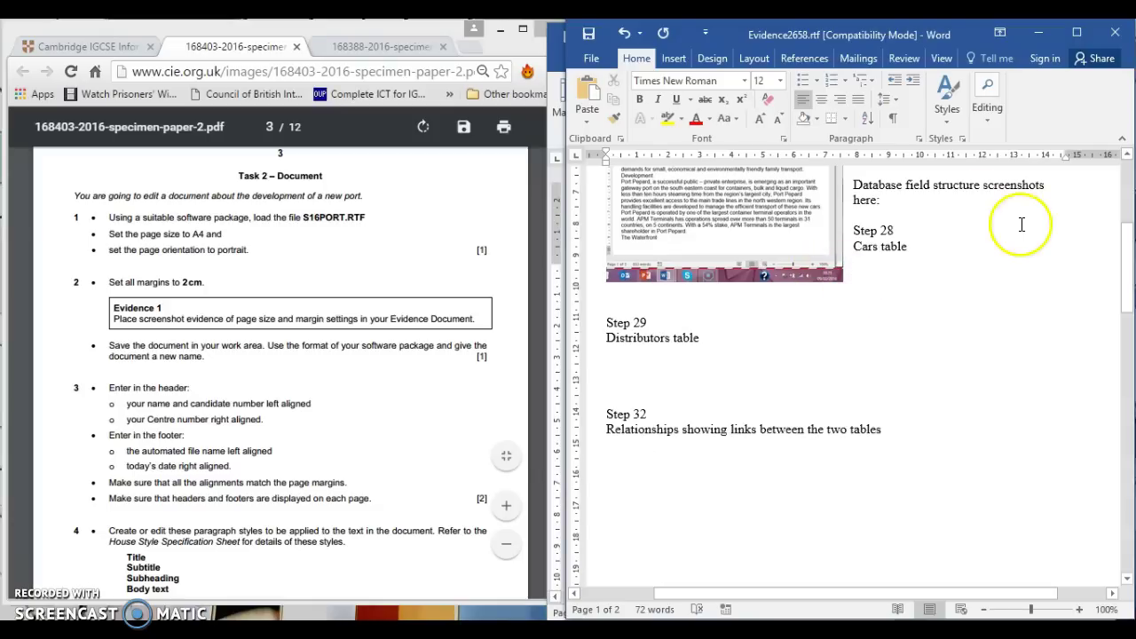
{"action": "left_click", "coordinate": [625, 35]}
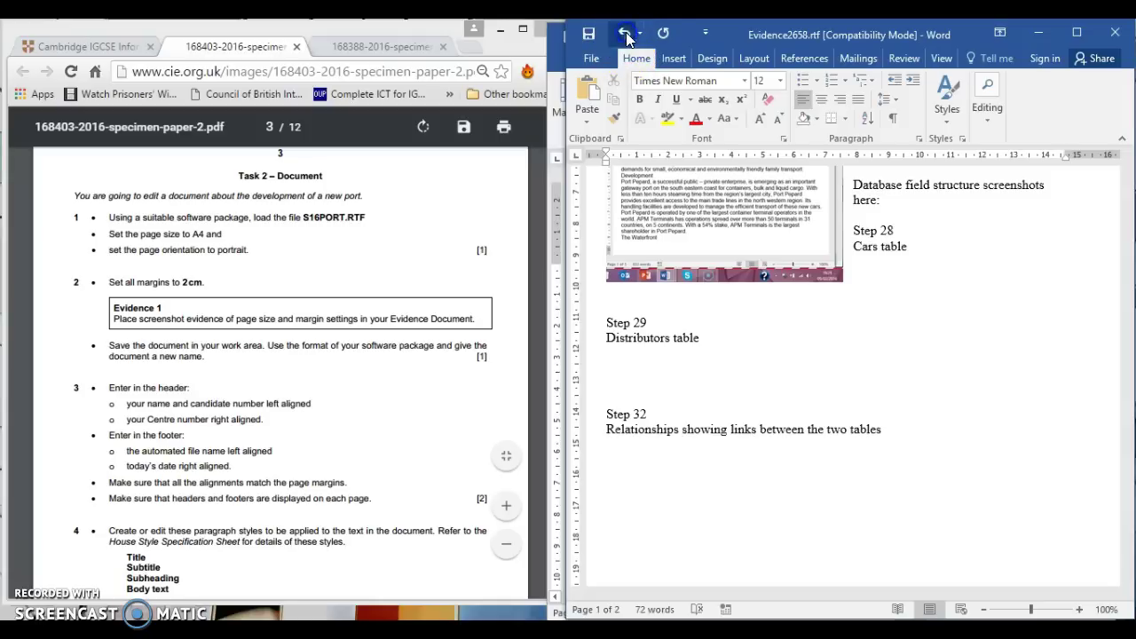
{"action": "left_click", "coordinate": [859, 238]}
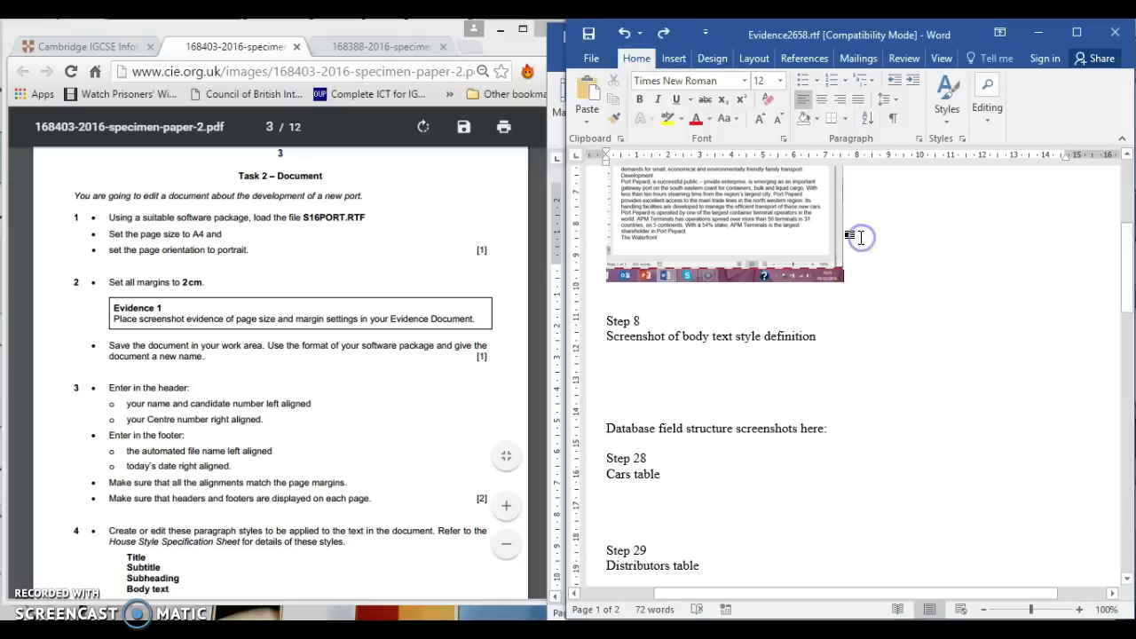
- Paste the A4 paper size screenshot on a new line below the first screenshot
{"action": "left_click", "coordinate": [635, 275]}
{"action": "key", "text": "Return"}
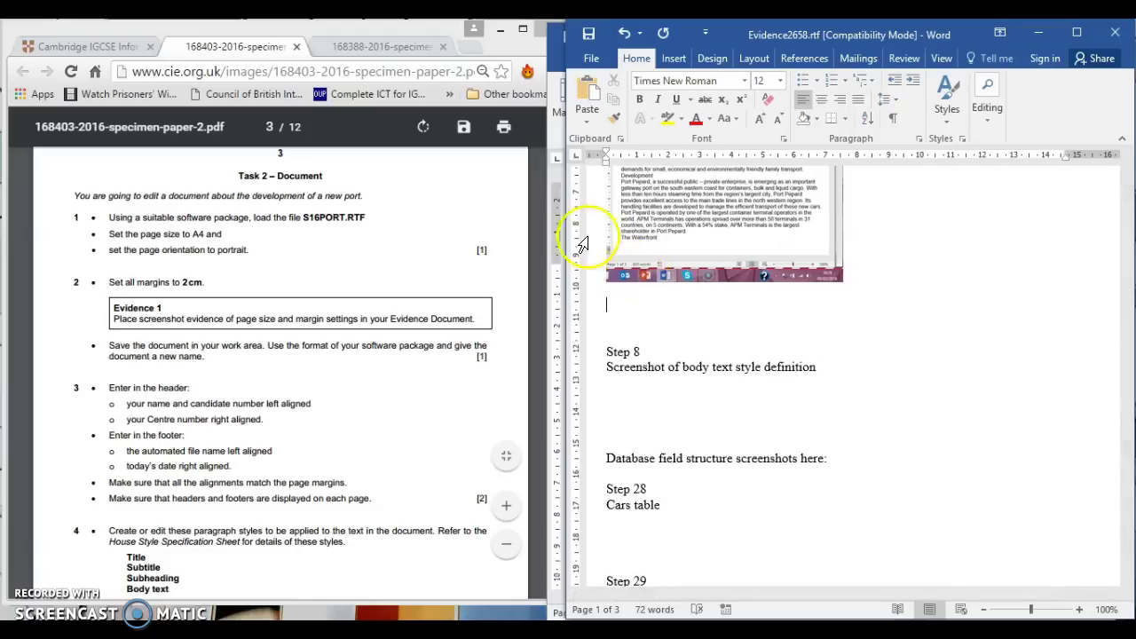
{"action": "right_click", "coordinate": [636, 304]}
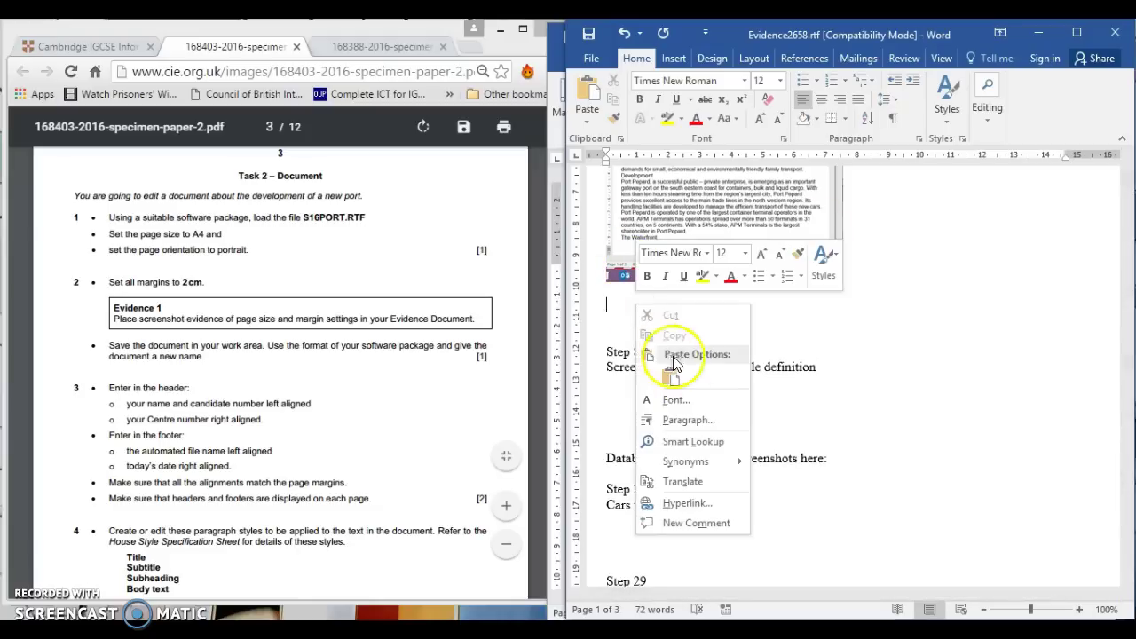
{"action": "left_click", "coordinate": [676, 380]}
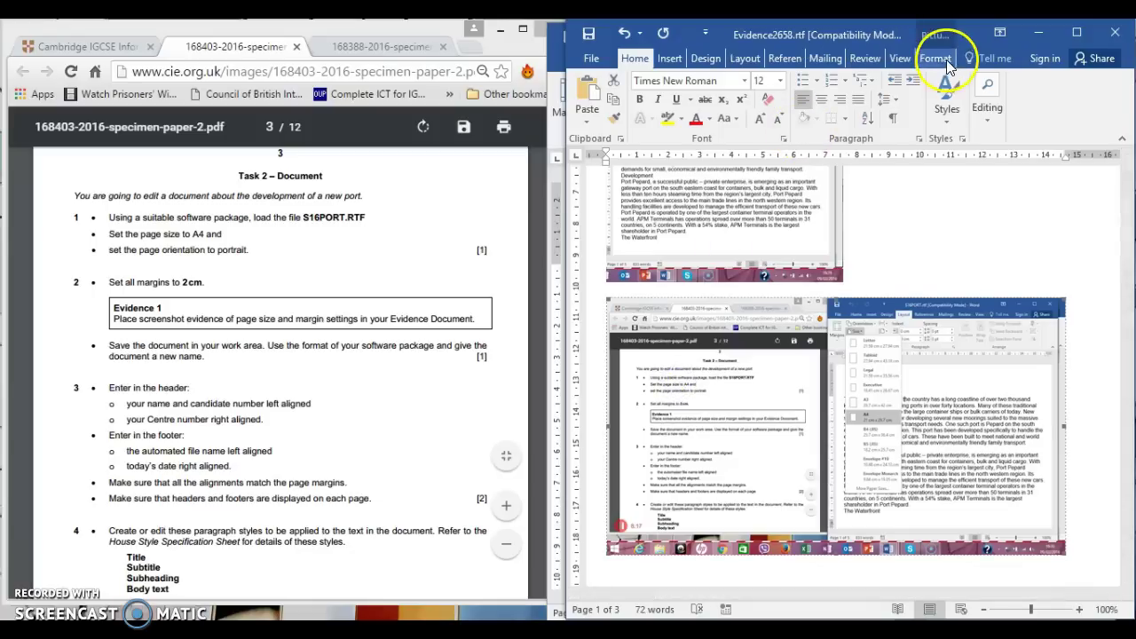
- Crop the second screenshot to only the S16PORT window with its paper size list
{"action": "left_click", "coordinate": [1090, 33]}
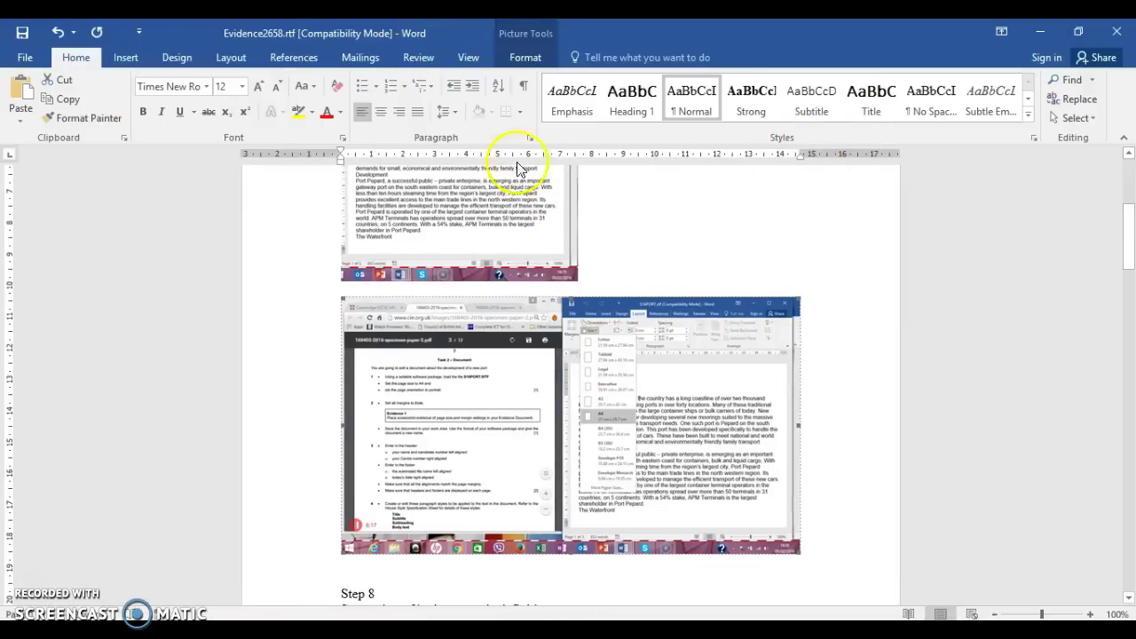
{"action": "left_click", "coordinate": [529, 57]}
{"action": "left_click", "coordinate": [714, 97]}
{"action": "left_click_drag", "start_coordinate": [343, 427], "coordinate": [562, 398]}
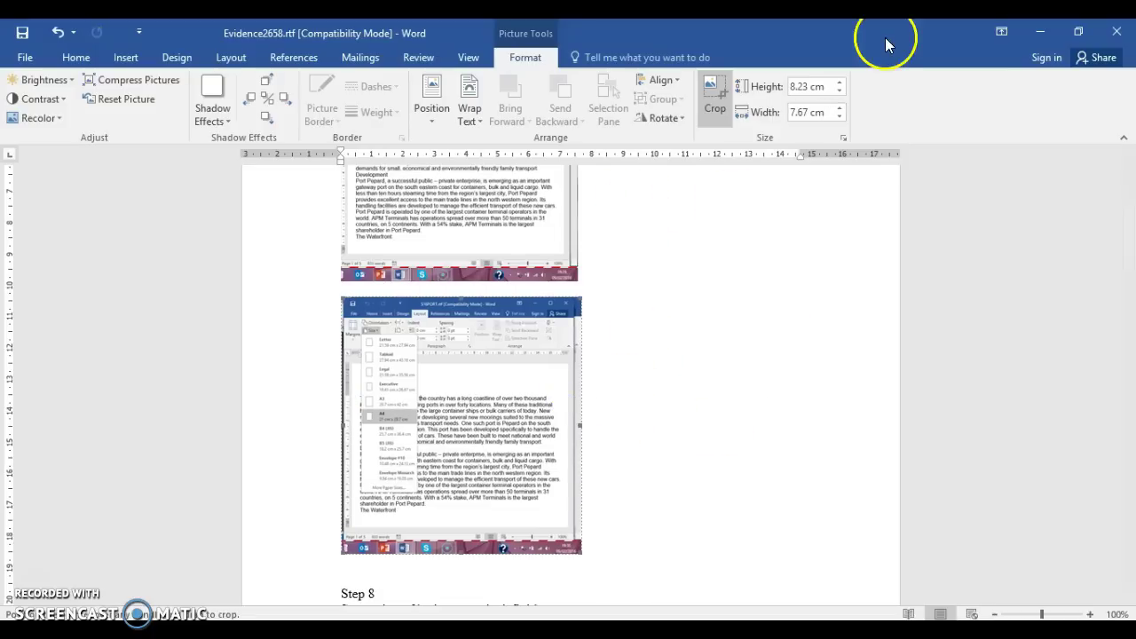
{"action": "left_click", "coordinate": [1078, 31]}
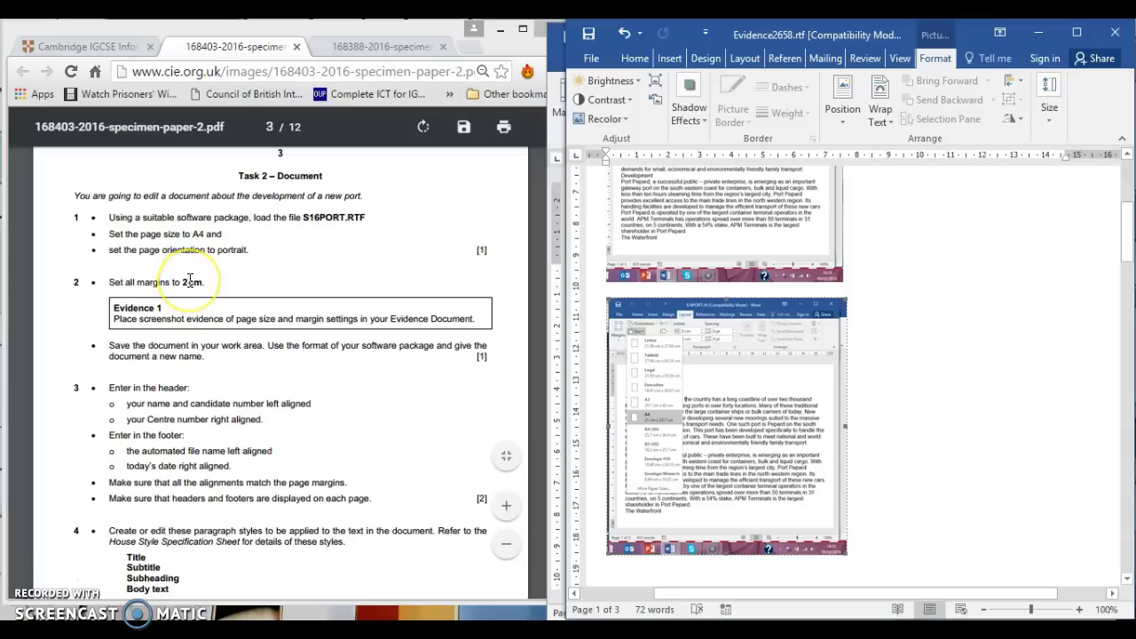
- Bring S16PORT.rtf to the front and open Custom Margins from the Layout Margins list
{"action": "left_click", "coordinate": [552, 142]}
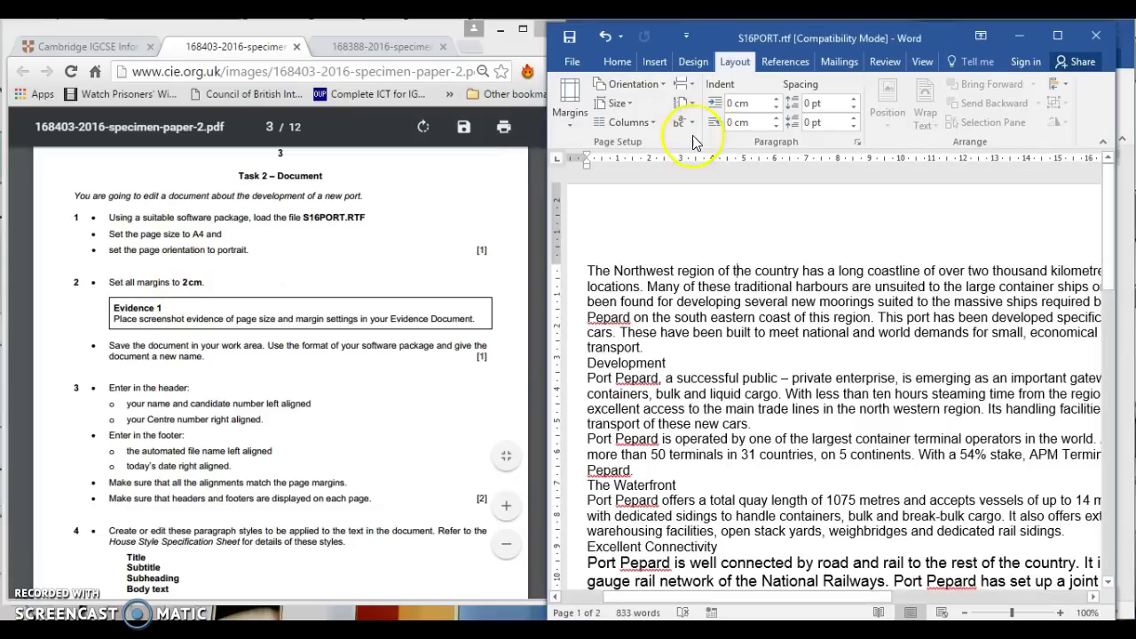
{"action": "left_click", "coordinate": [571, 124]}
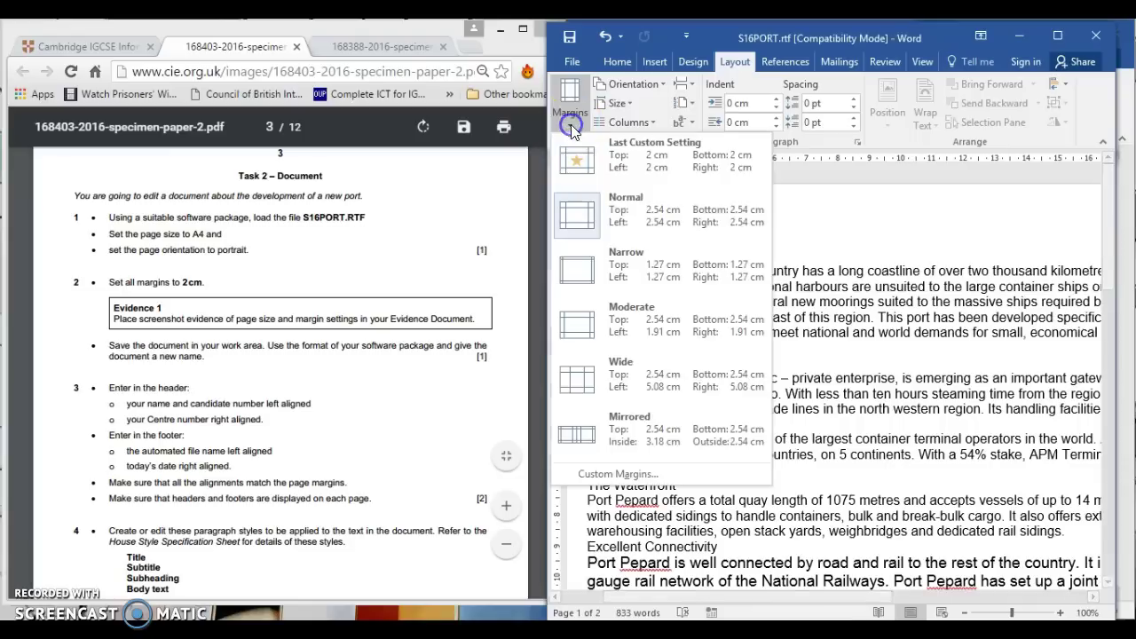
{"action": "left_click", "coordinate": [565, 468]}
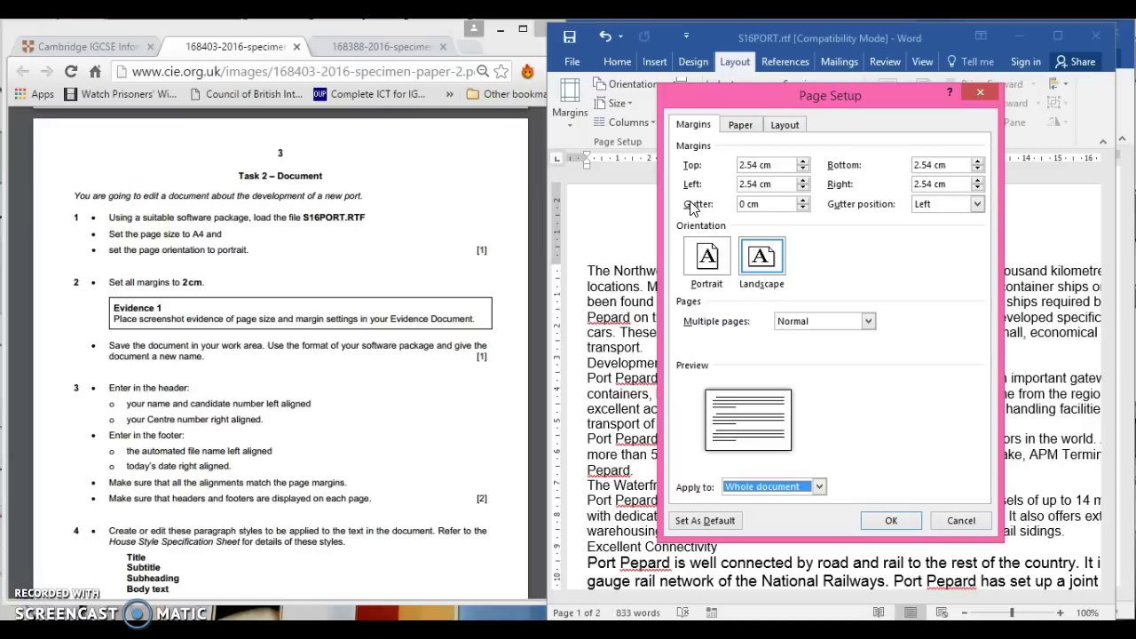
- Set the top, left, bottom and right margins of S16PORT.rtf to 2 cm and apply them
{"action": "left_click", "coordinate": [756, 165]}
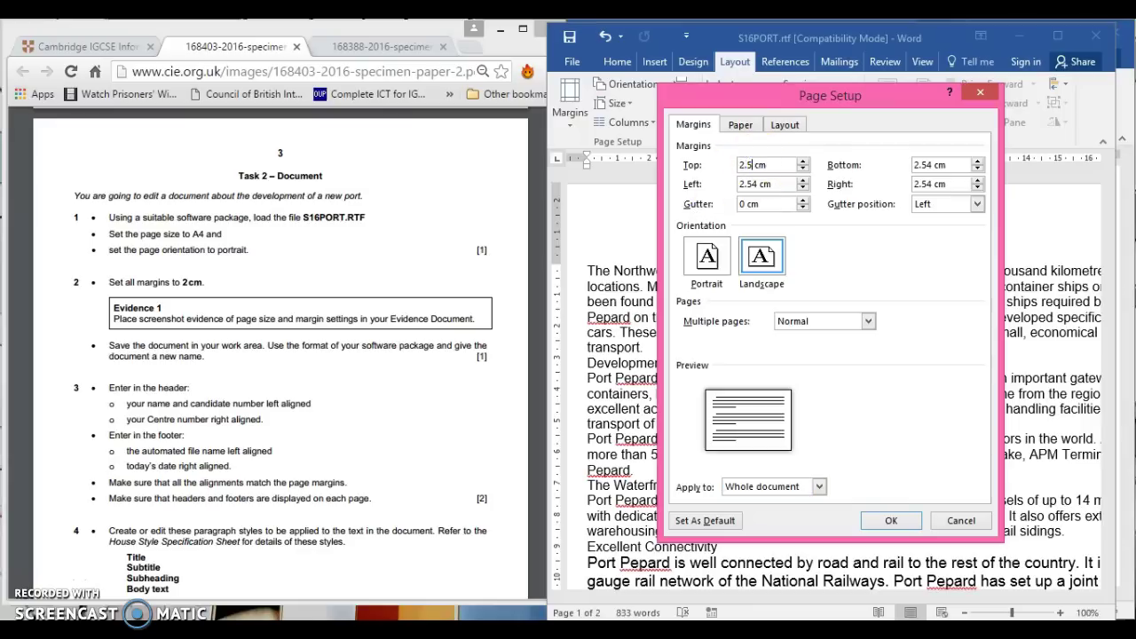
{"action": "left_click", "coordinate": [758, 181]}
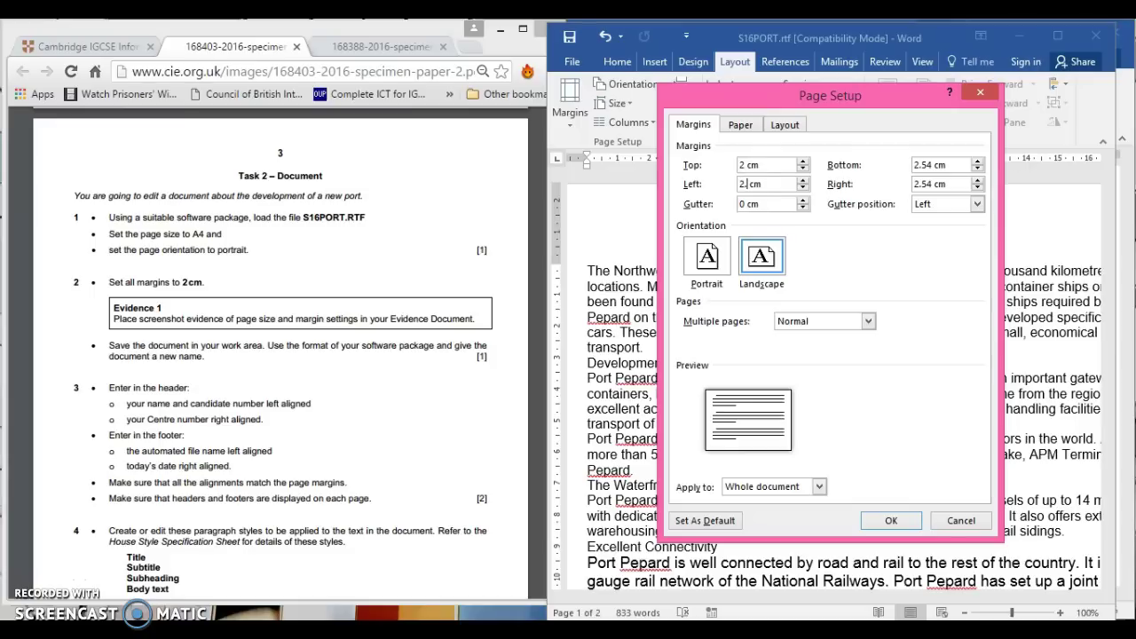
{"action": "left_click", "coordinate": [931, 165]}
{"action": "left_click", "coordinate": [931, 183]}
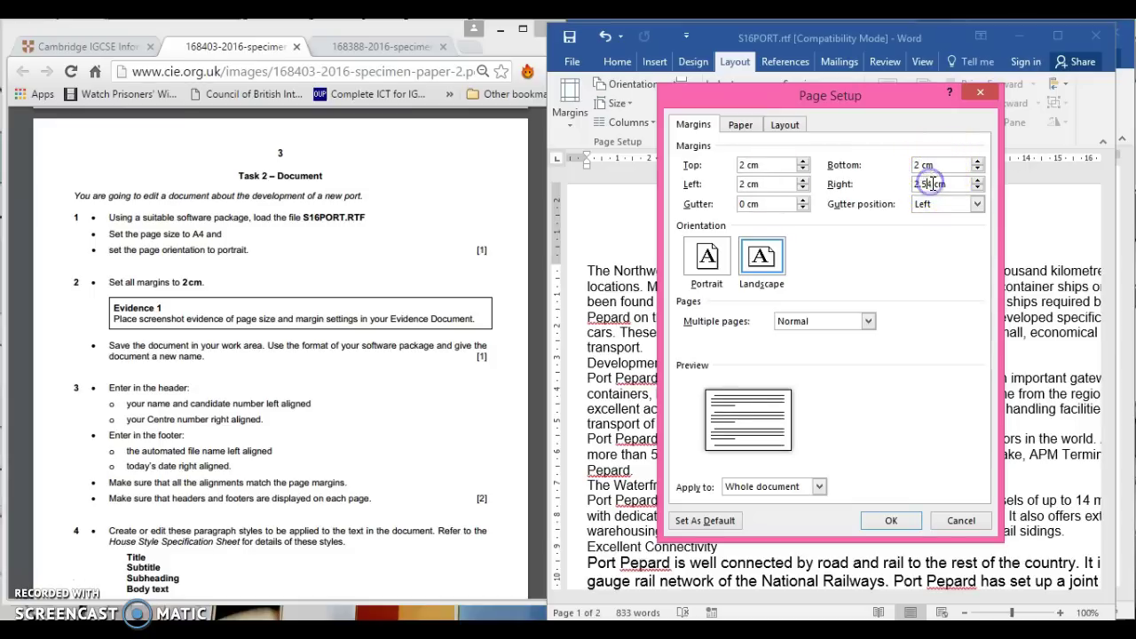
{"action": "key", "text": "BackSpace"}
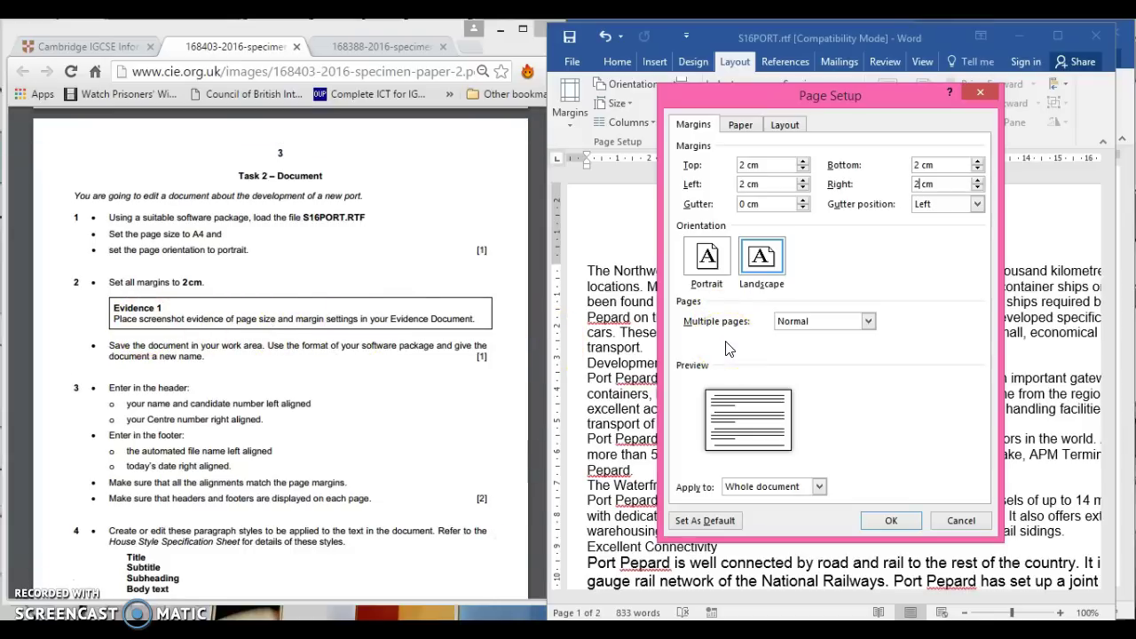
{"action": "left_click", "coordinate": [905, 525]}
{"action": "left_click", "coordinate": [501, 244]}
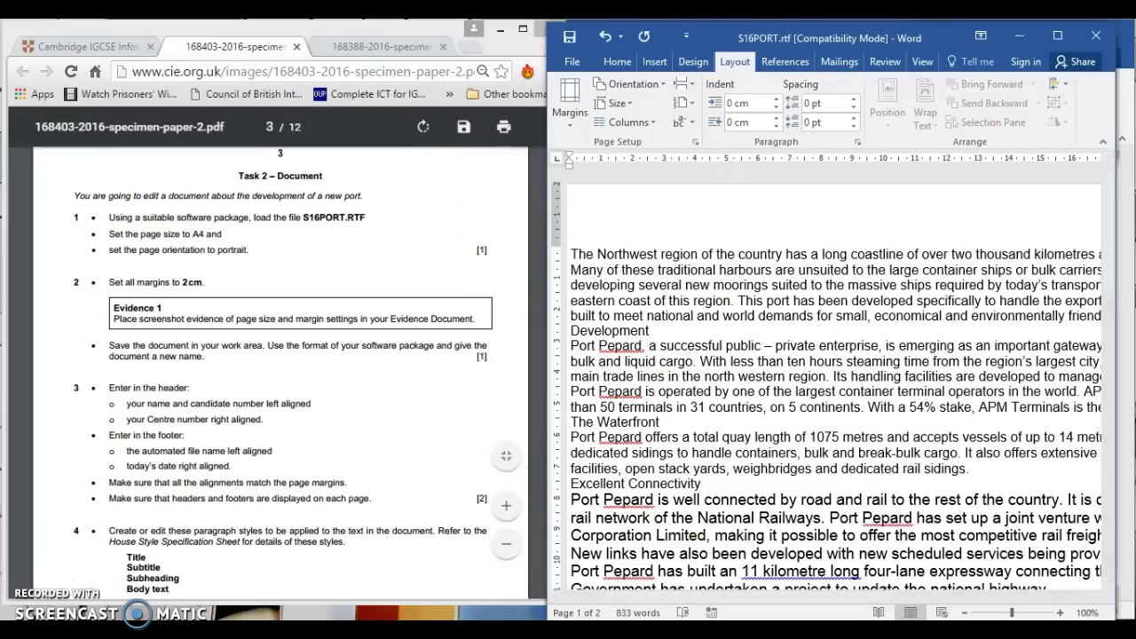
- In Evidence2658.rtf, paste the margin settings screenshot on a new line after the second picture
{"action": "mouse_move", "coordinate": [684, 588]}
{"action": "left_click", "coordinate": [632, 553]}
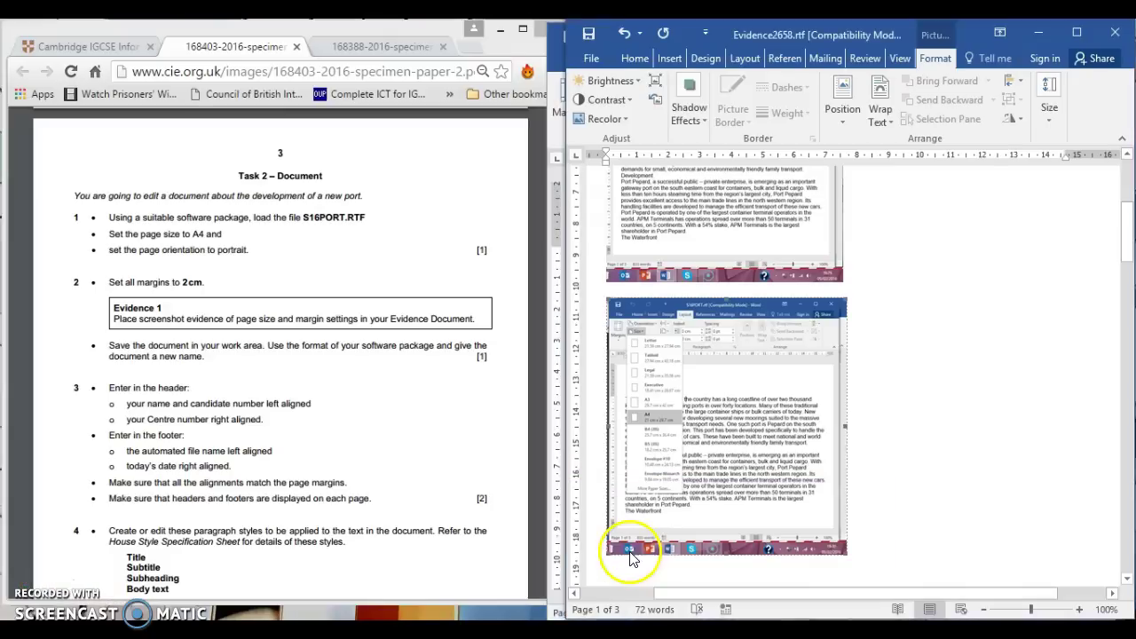
{"action": "left_click_drag", "start_coordinate": [1122, 246], "coordinate": [1014, 322]}
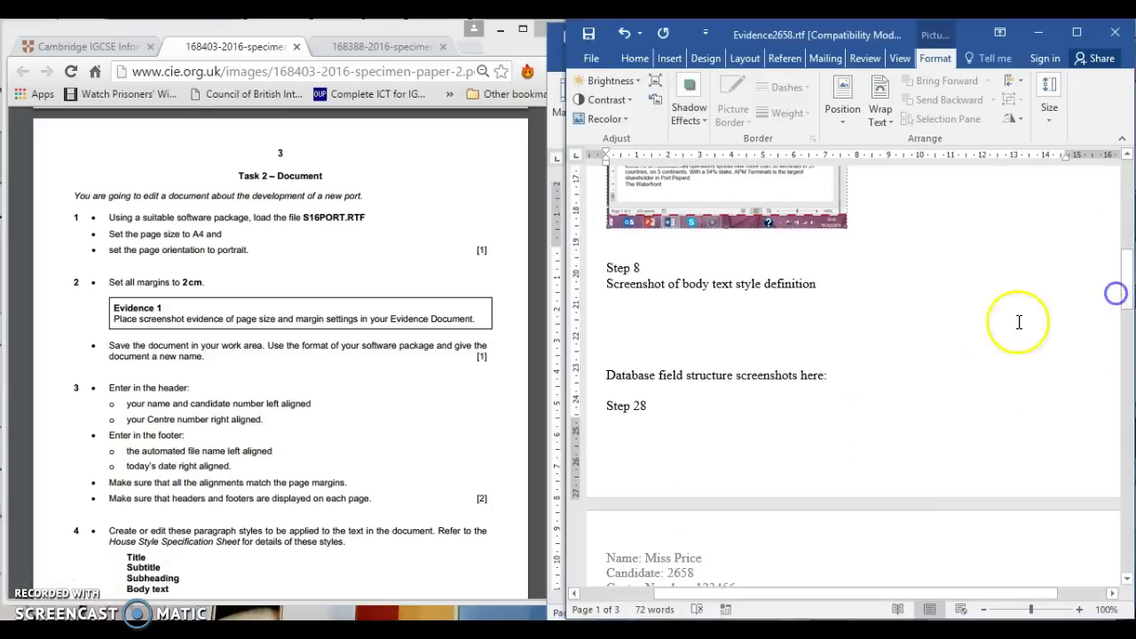
{"action": "left_click", "coordinate": [878, 220]}
{"action": "key", "text": "Return"}
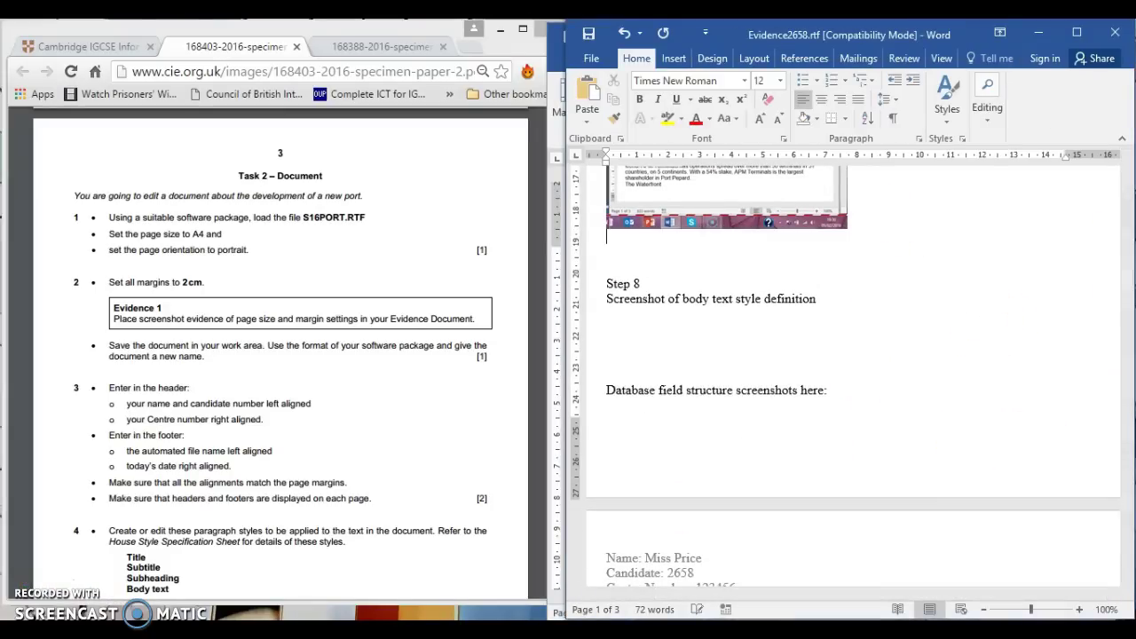
{"action": "key", "text": "Return"}
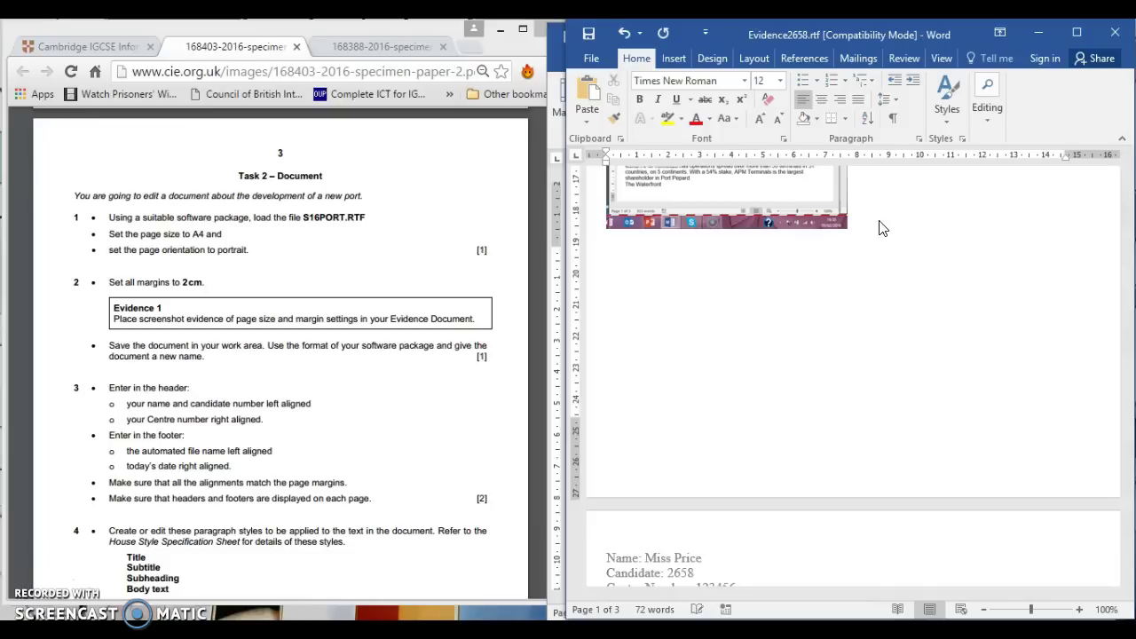
- Select the newly pasted screenshot at the top of page 2 and maximize Word
{"action": "scroll", "coordinate": [826, 355], "scroll_direction": "down", "scroll_amount": 6}
{"action": "left_click", "coordinate": [774, 397]}
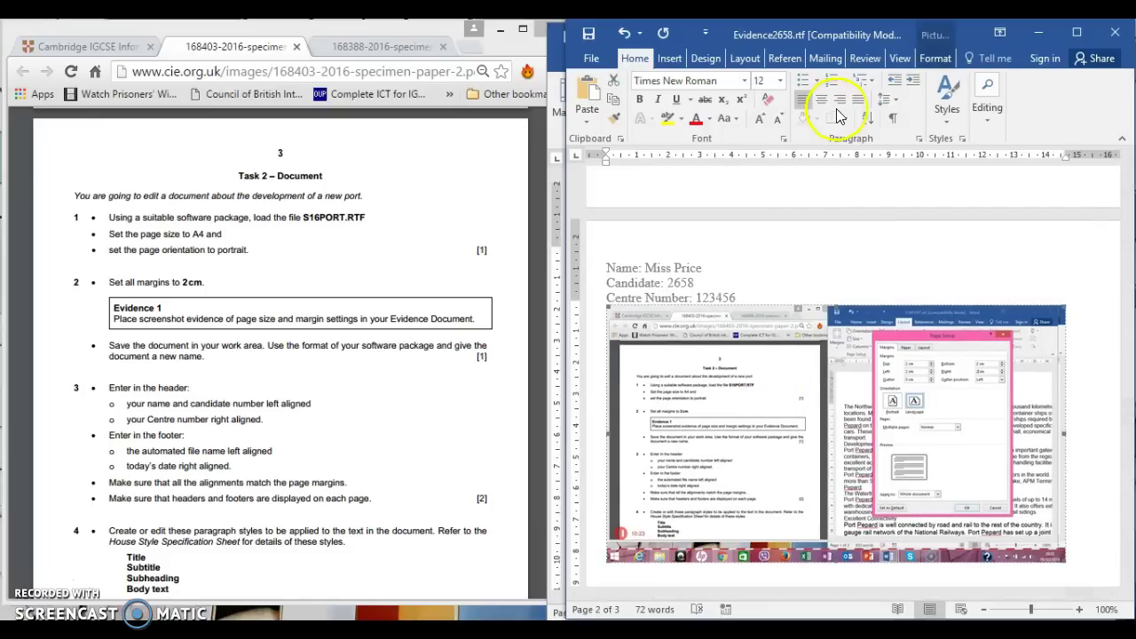
{"action": "left_click", "coordinate": [1067, 33]}
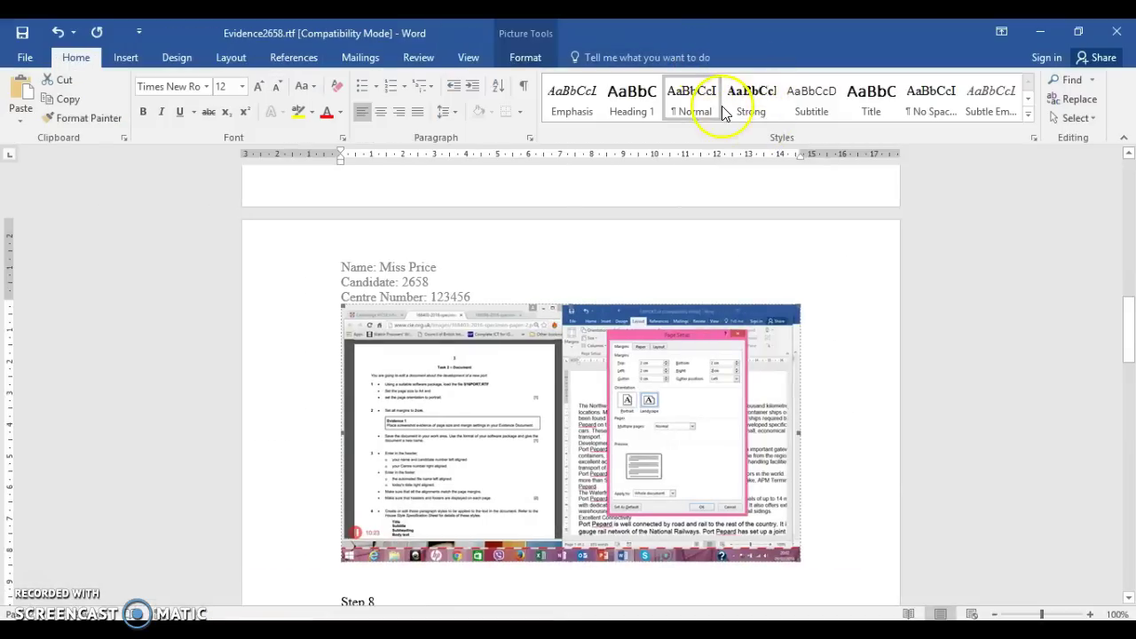
- Crop the browser off the third screenshot's left side, leaving the S16PORT window 7.59 cm wide
{"action": "left_click", "coordinate": [524, 59]}
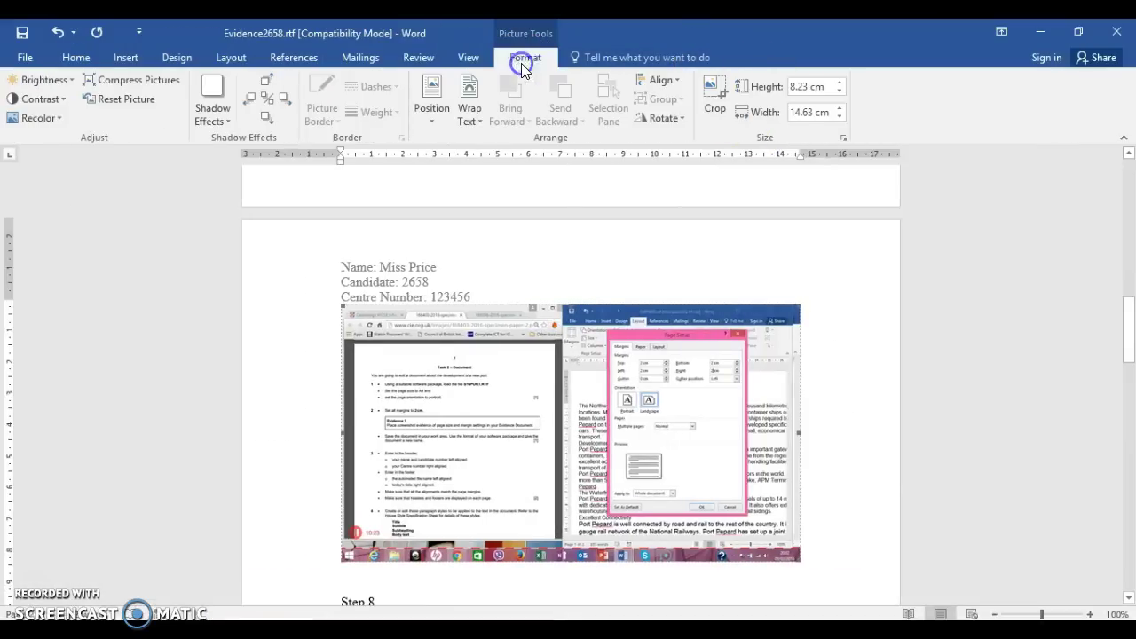
{"action": "left_click", "coordinate": [714, 92]}
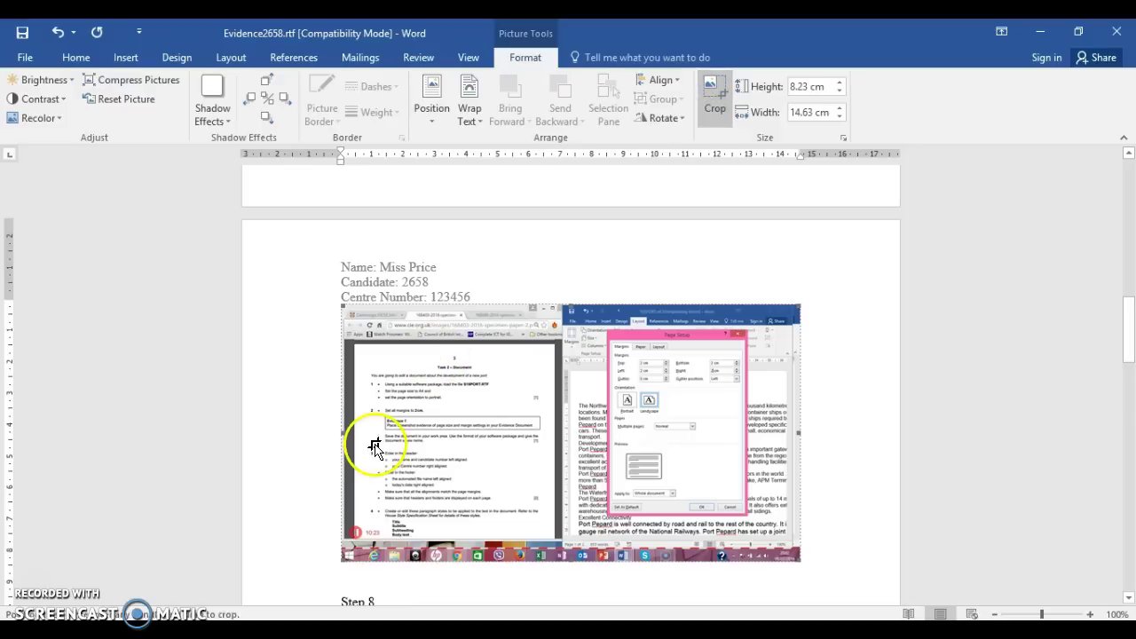
{"action": "left_click_drag", "start_coordinate": [342, 435], "coordinate": [562, 432]}
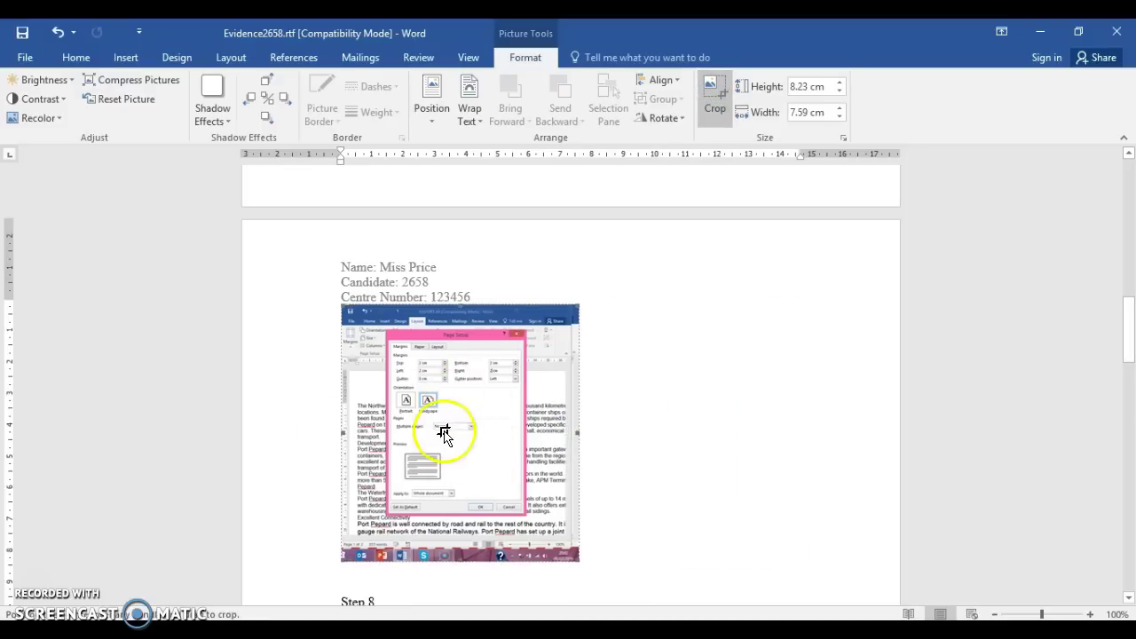